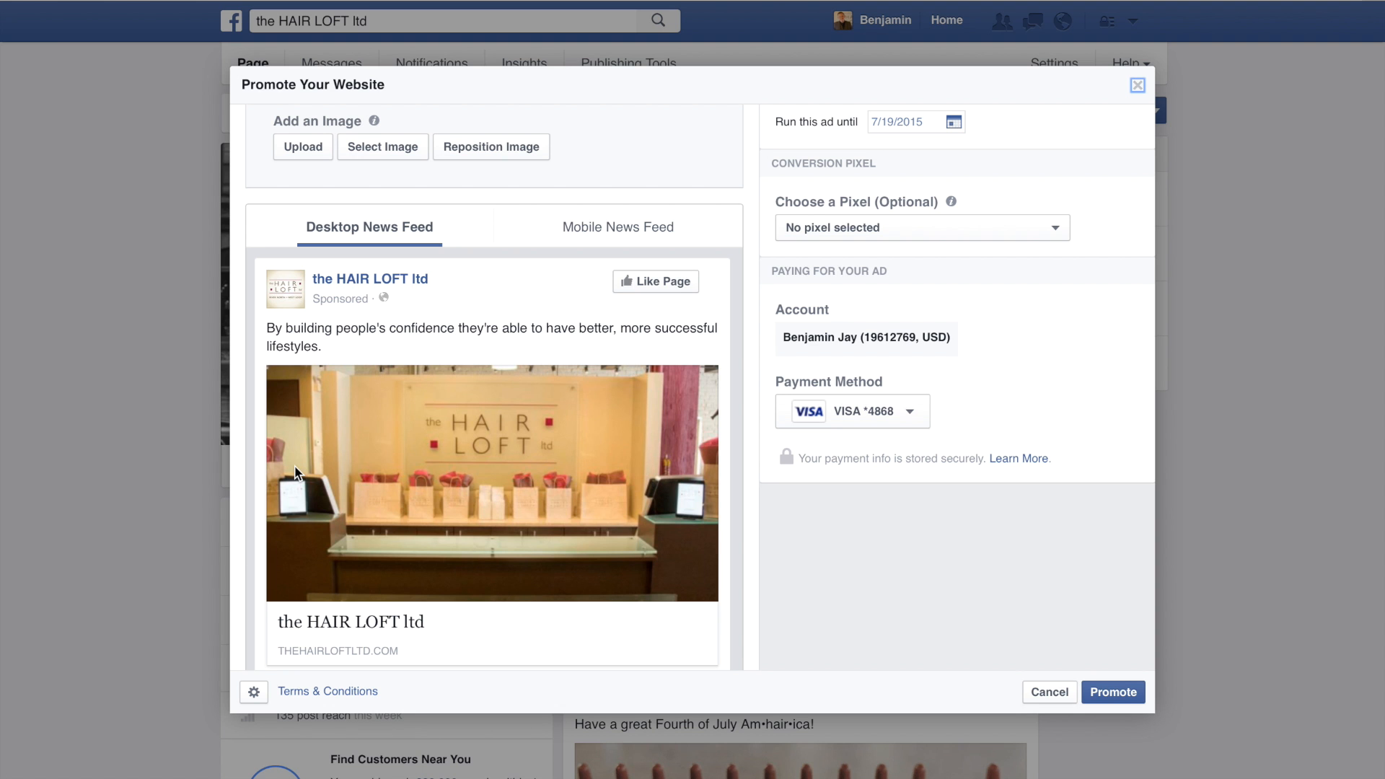
Step: Add four more image slots to the website ad, making five, and page through the desktop carousel preview
scroll(548, 386, up, 5)
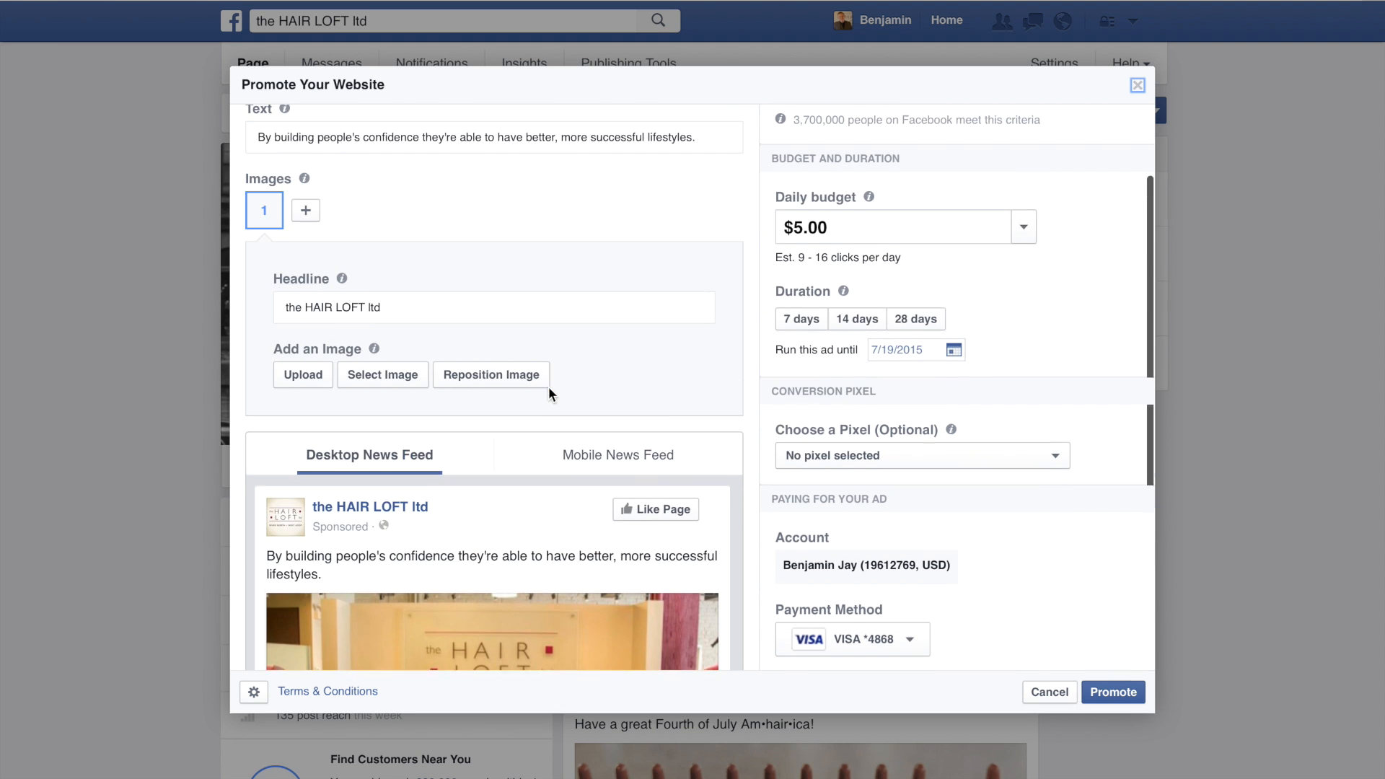
click(306, 220)
click(343, 220)
click(379, 221)
click(412, 223)
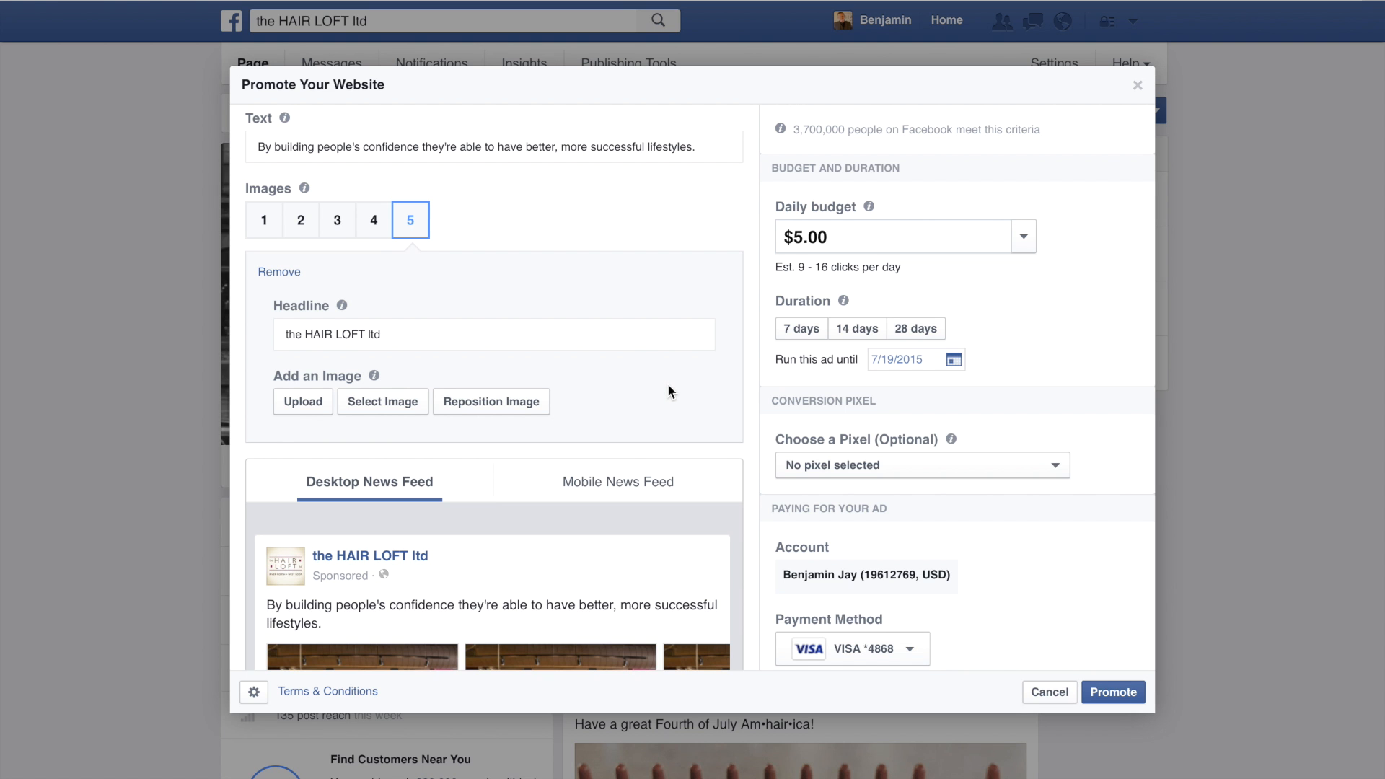
scroll(668, 390, down, 4)
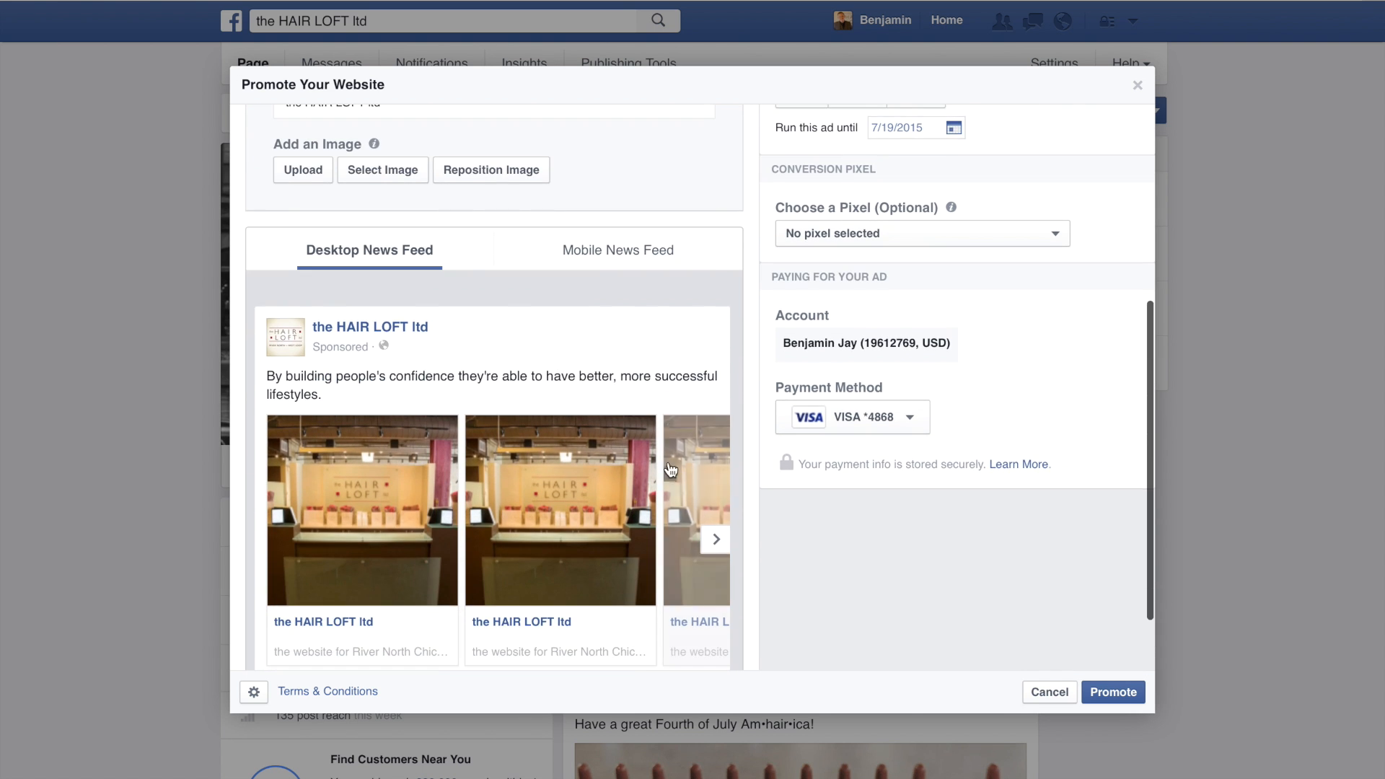
click(716, 540)
click(716, 540)
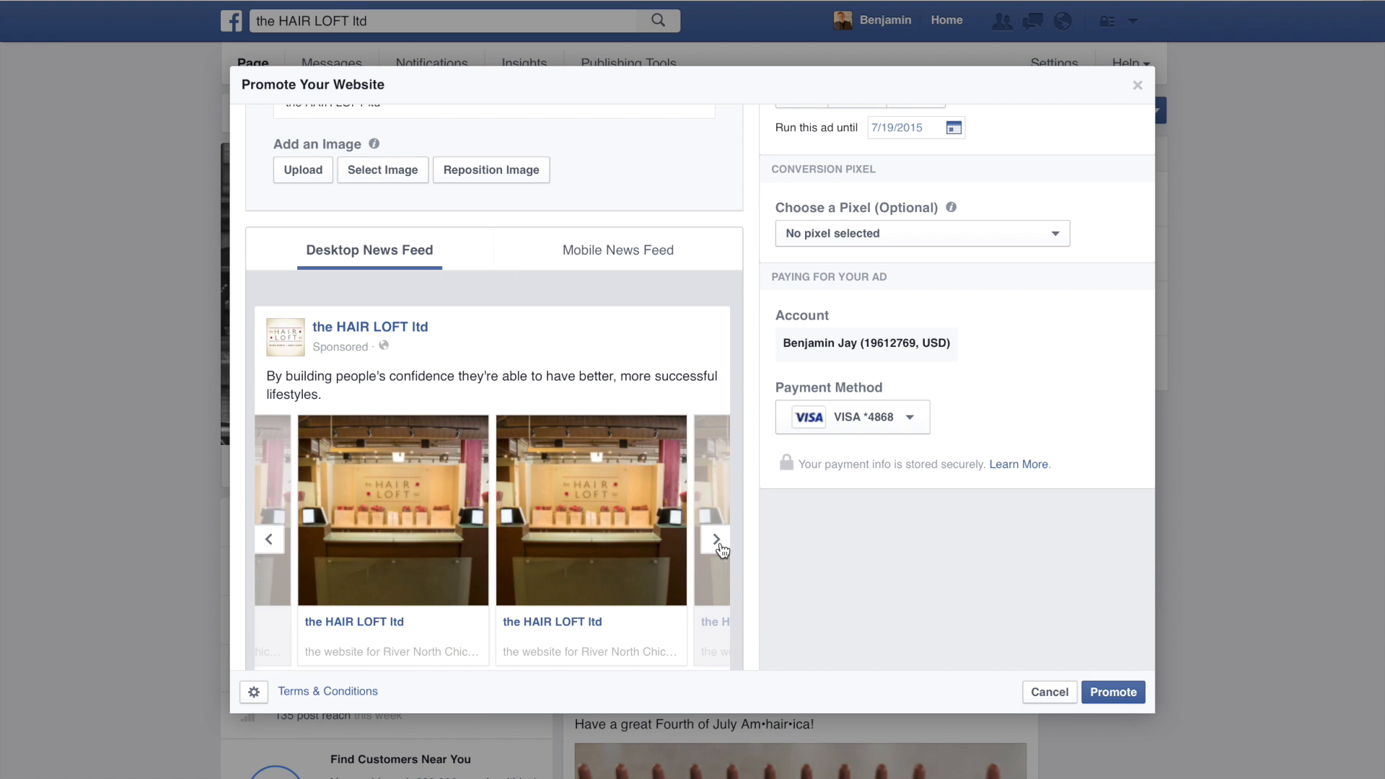
click(716, 540)
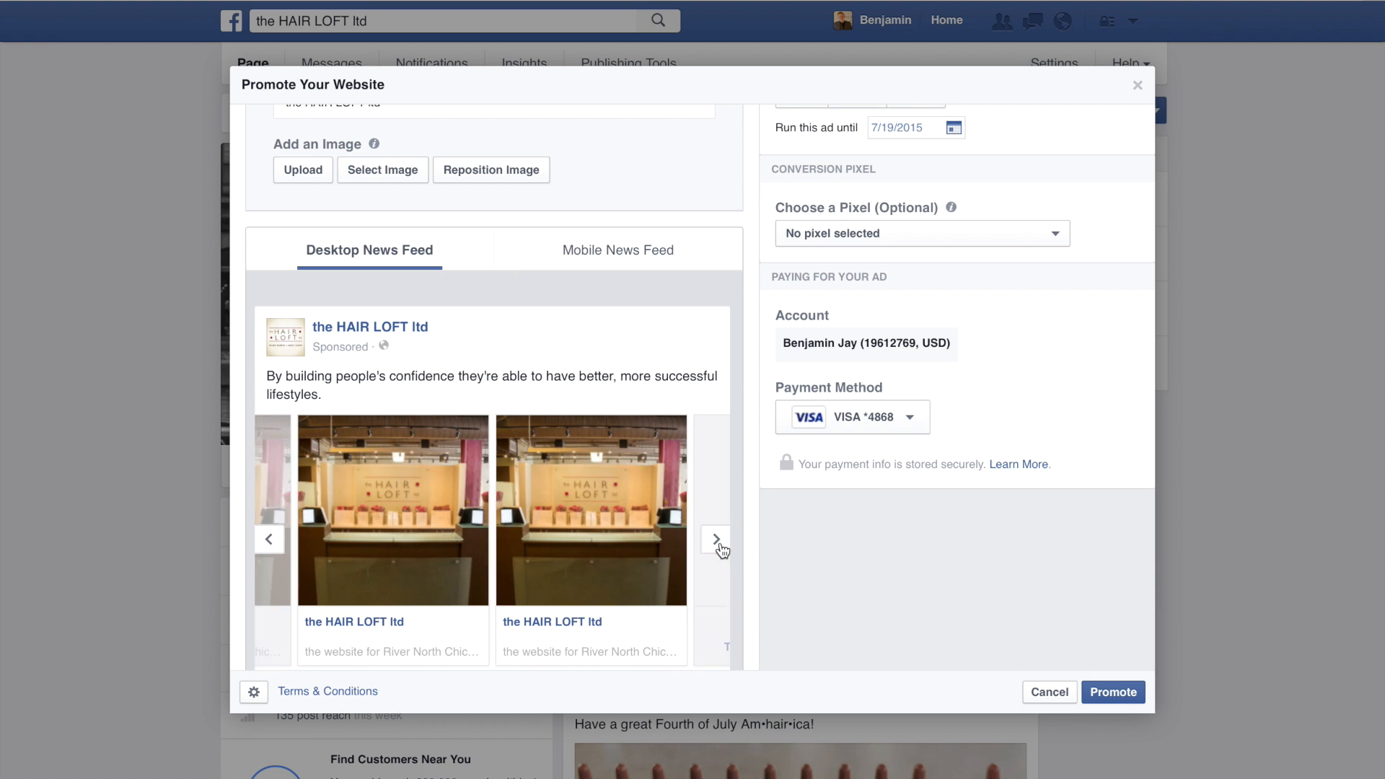
click(268, 539)
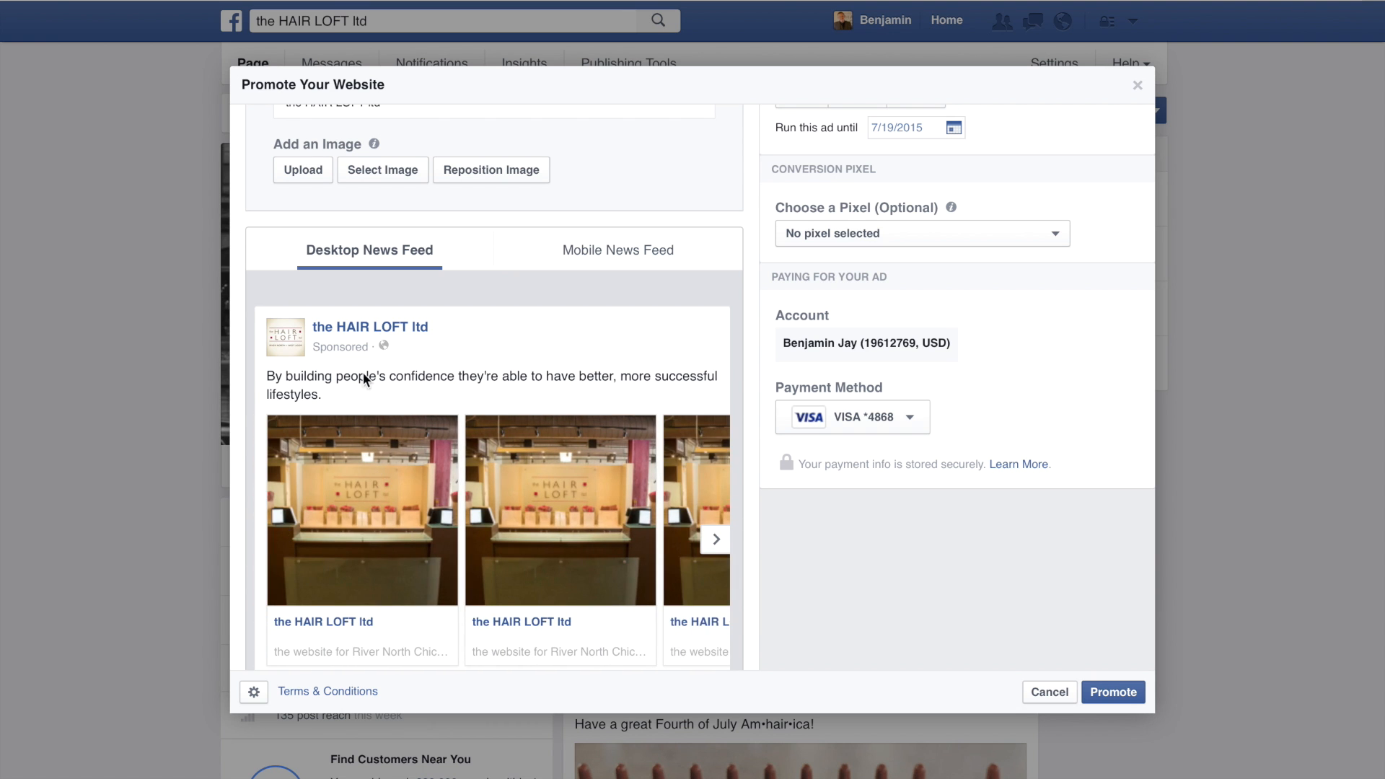
Step: Upload the client photo numbered 1 as the ad's first image and check it in the preview
scroll(364, 372, up, 3)
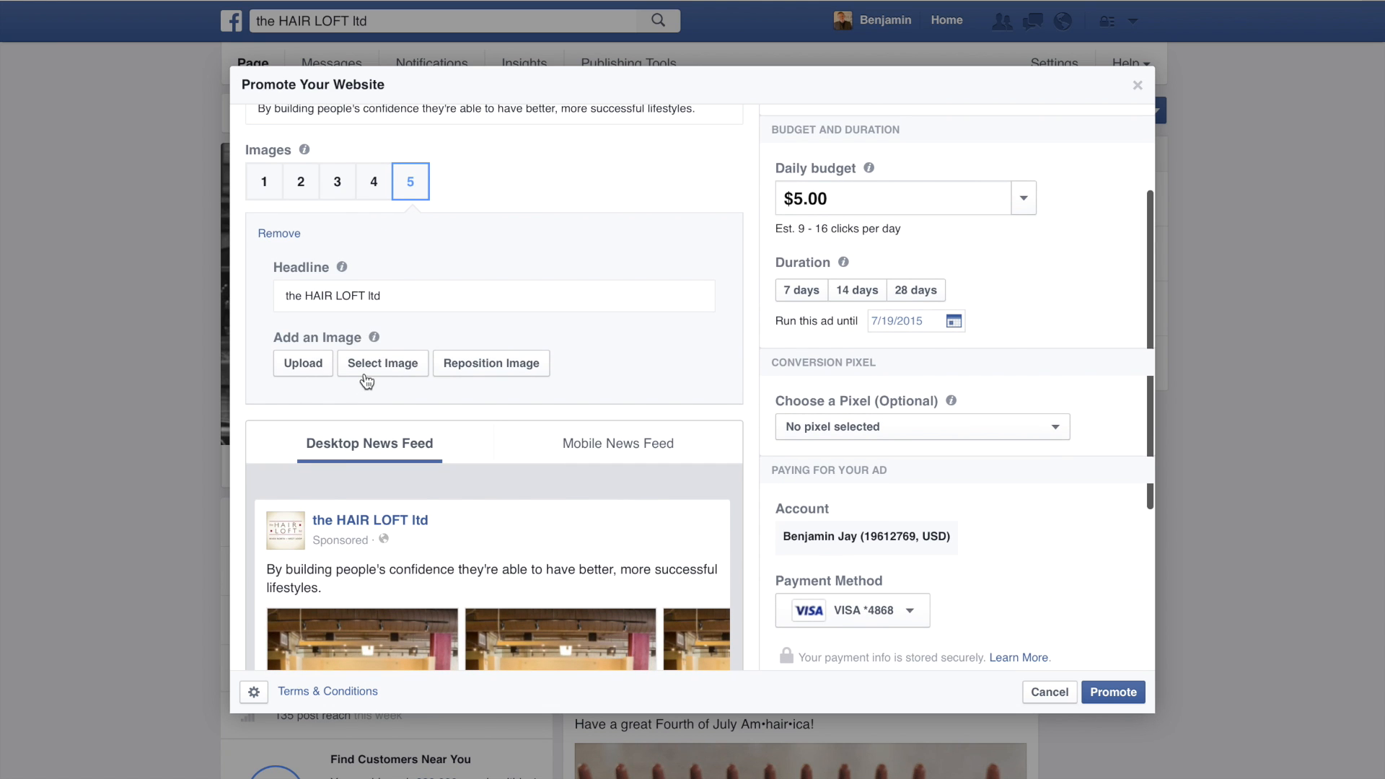
click(262, 184)
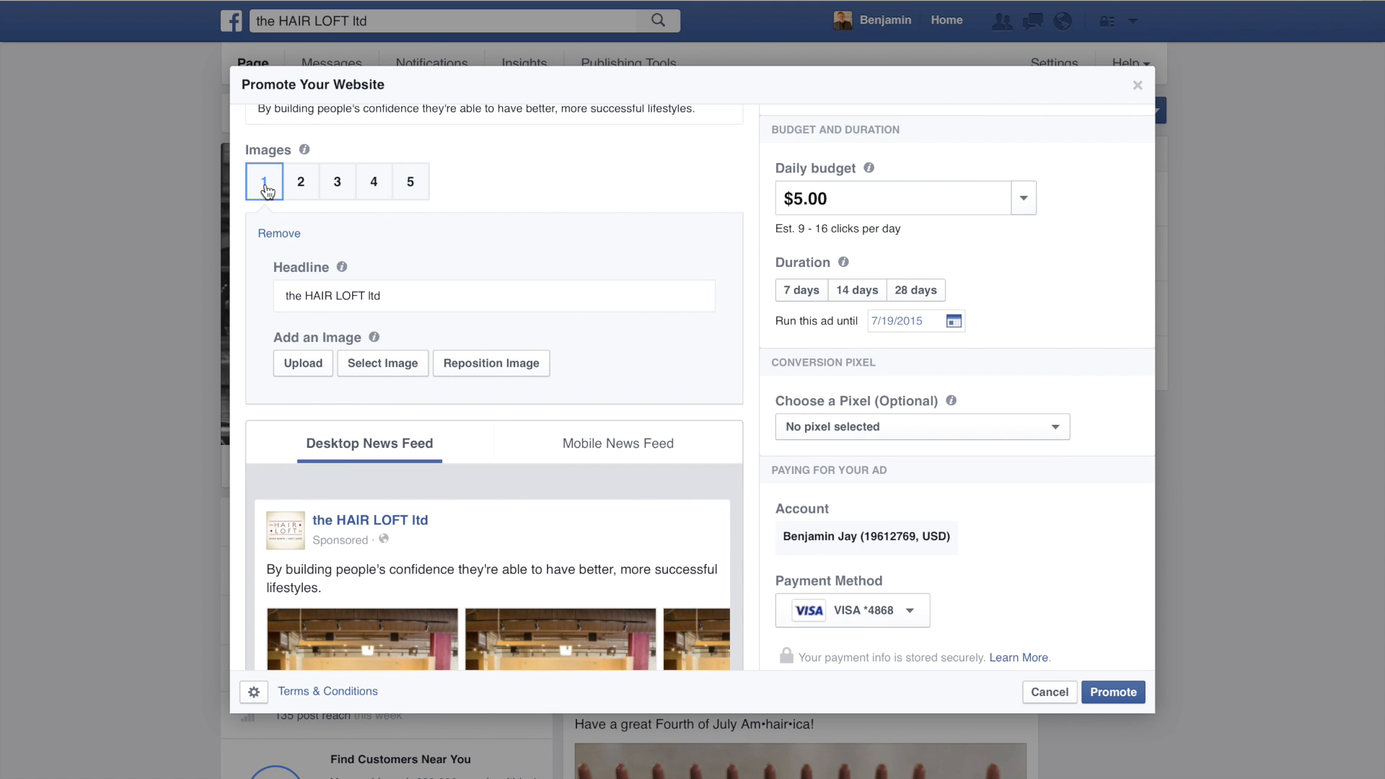
click(303, 364)
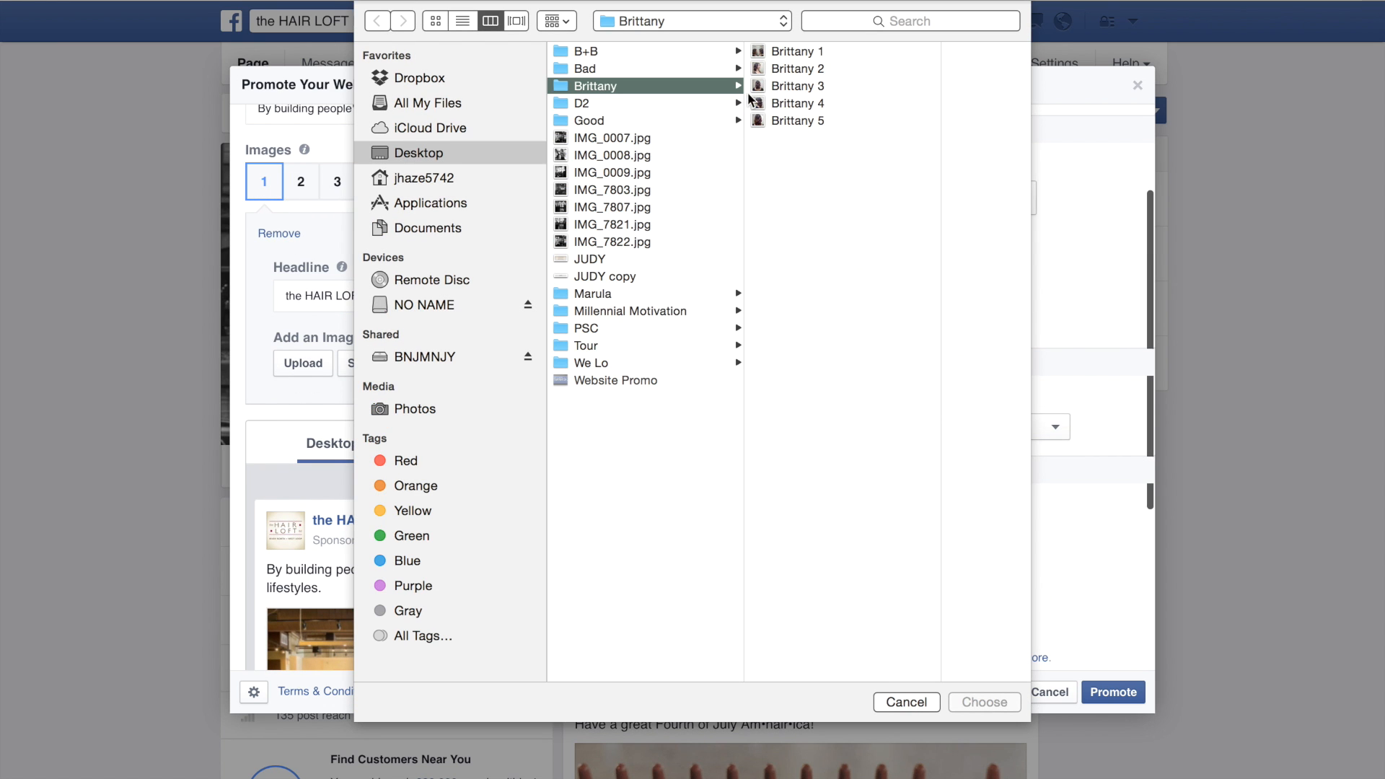
click(802, 53)
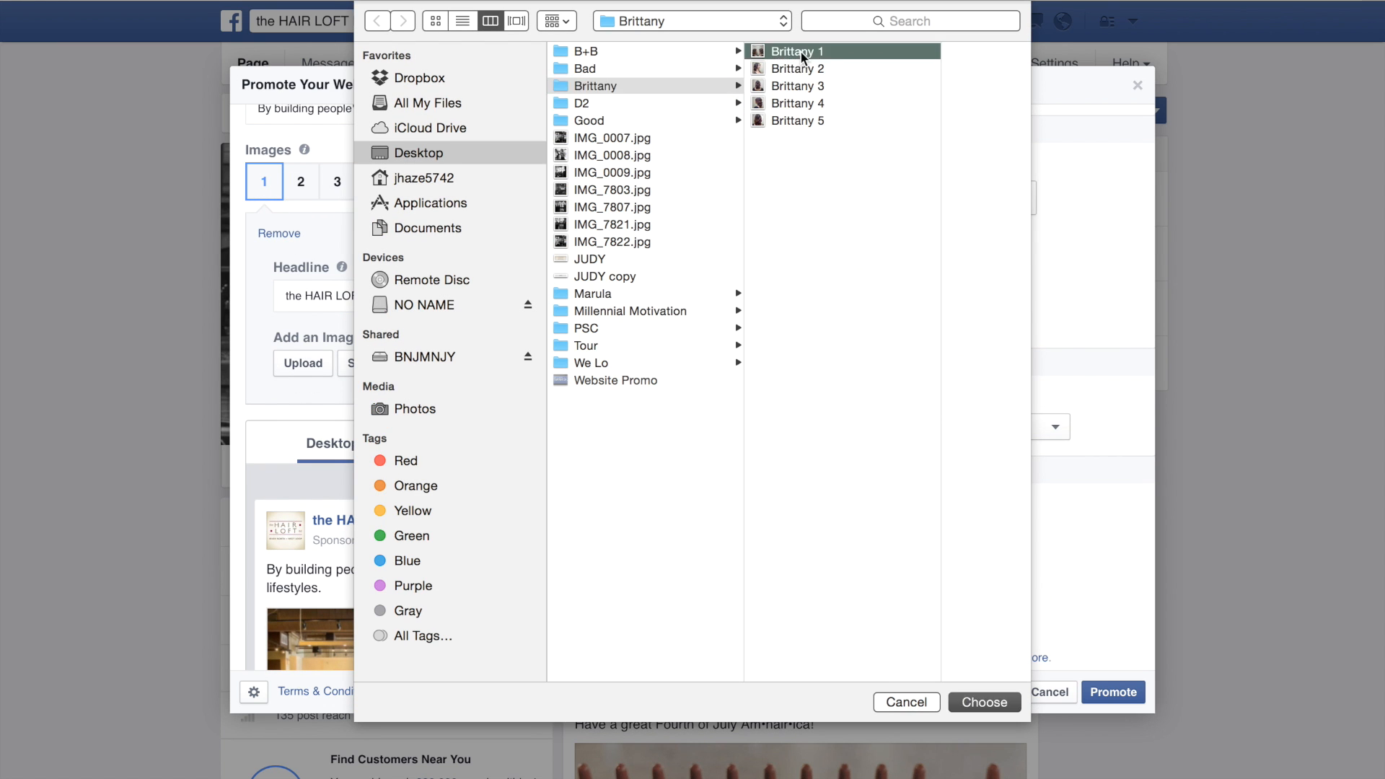
click(981, 702)
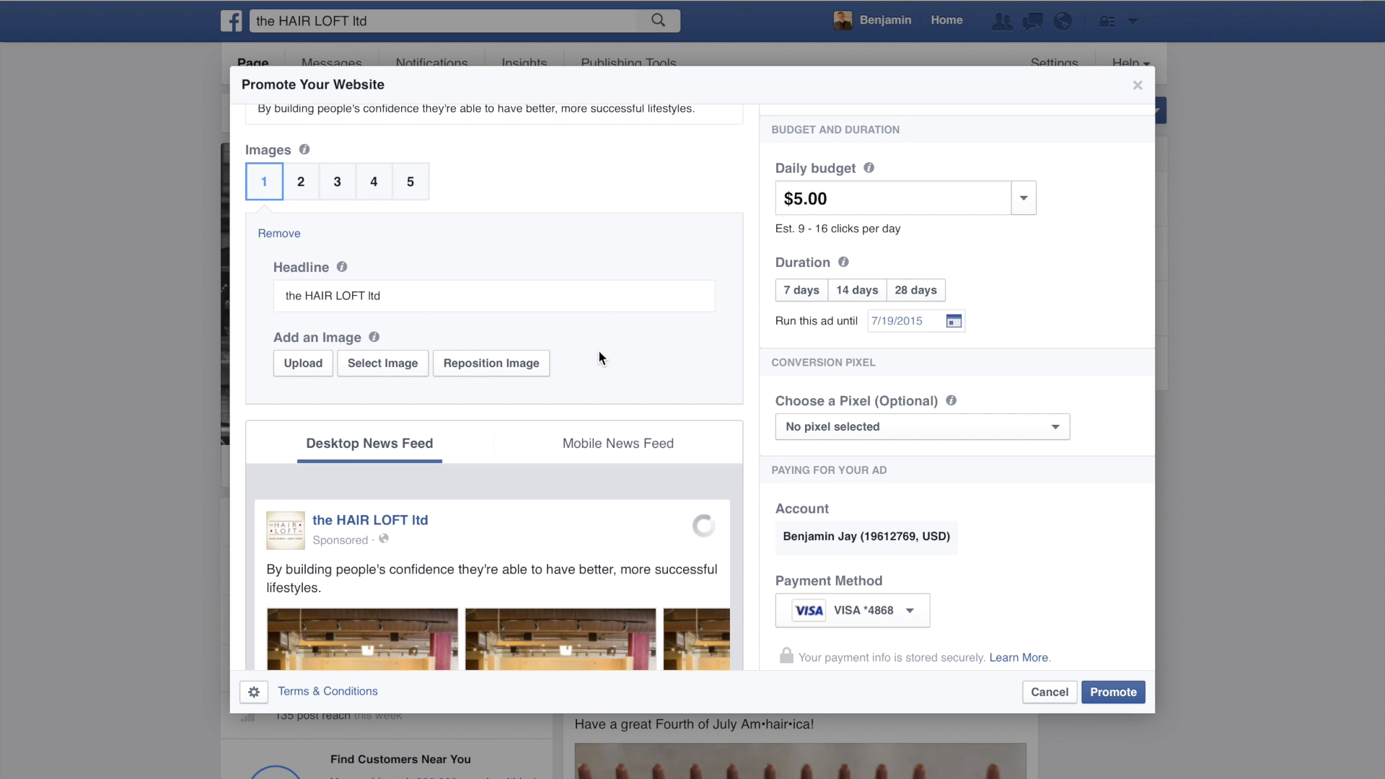
scroll(599, 354, down, 4)
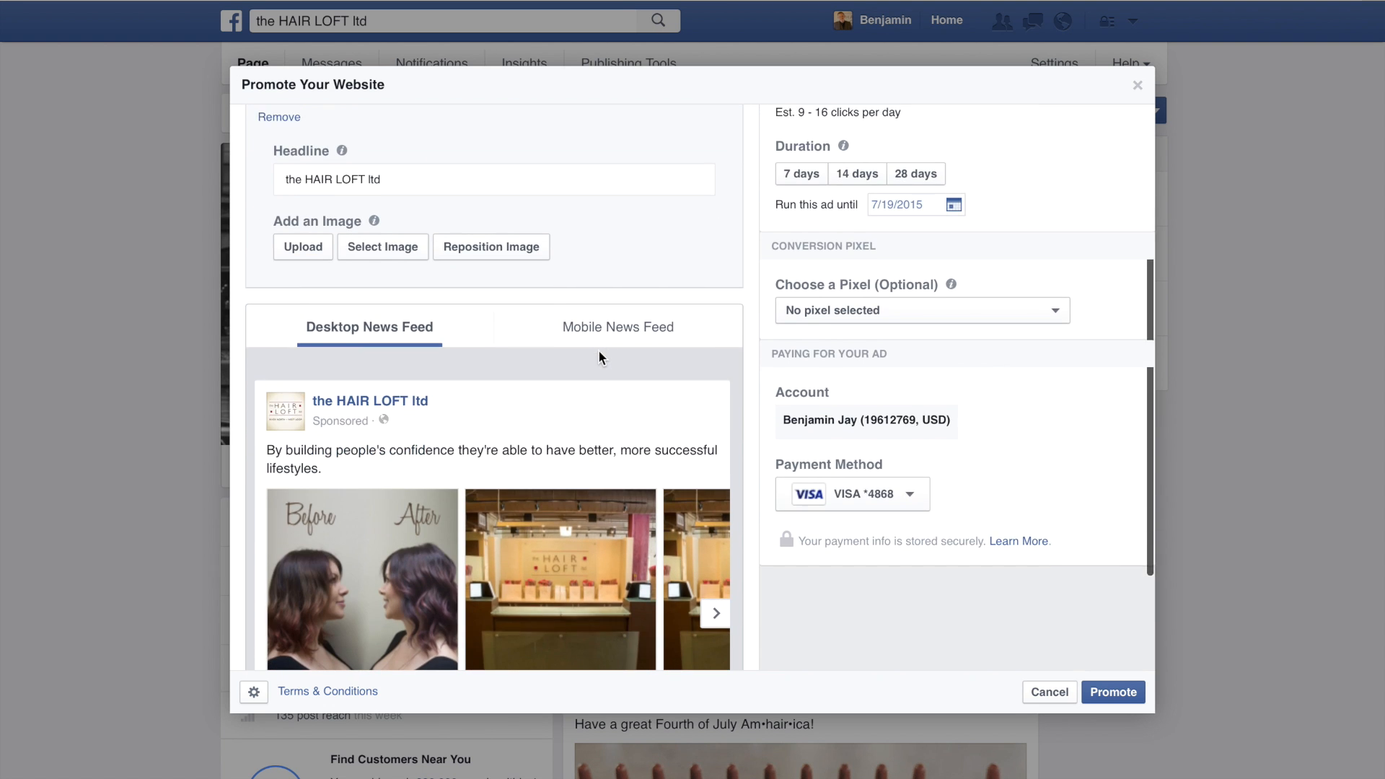
scroll(599, 353, up, 4)
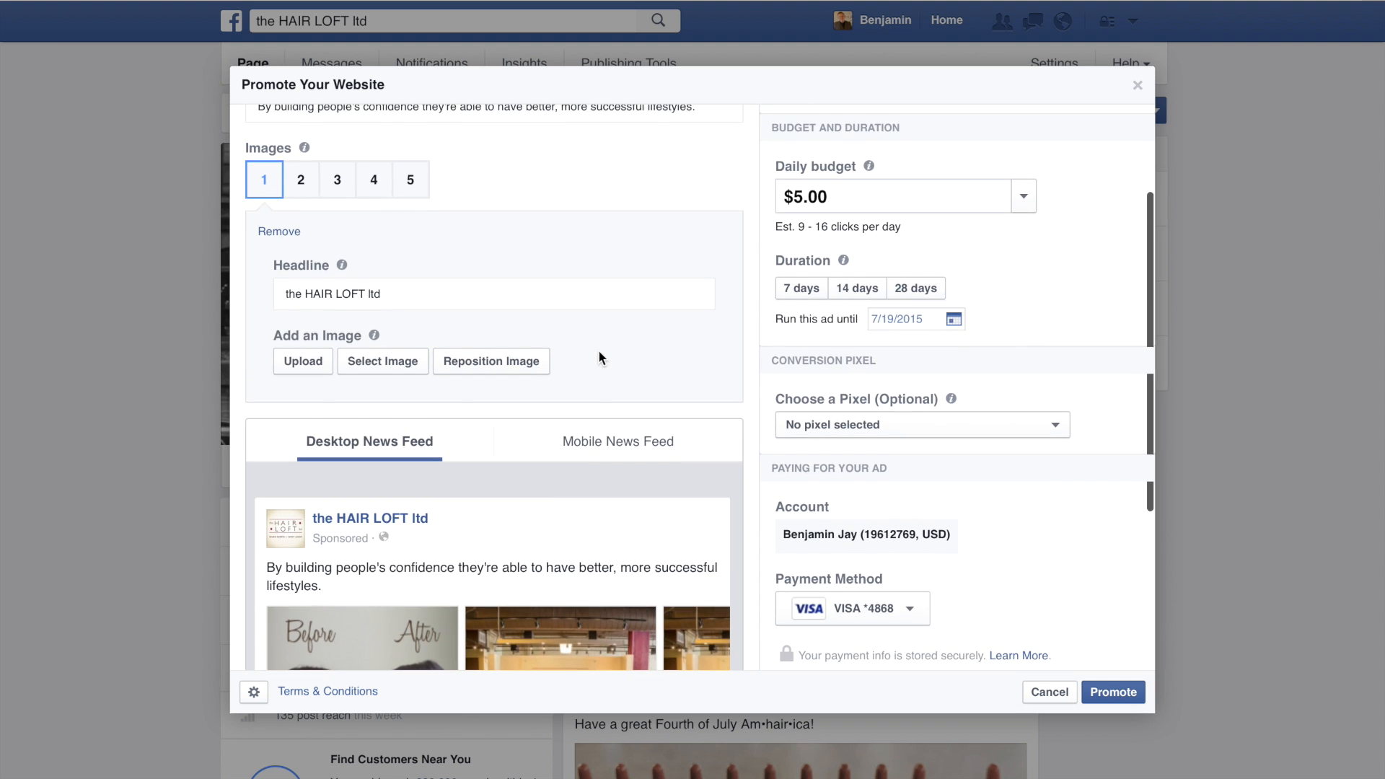
Step: Set the first image's headline to "Before + After" and check it in the preview
triple_click(362, 301)
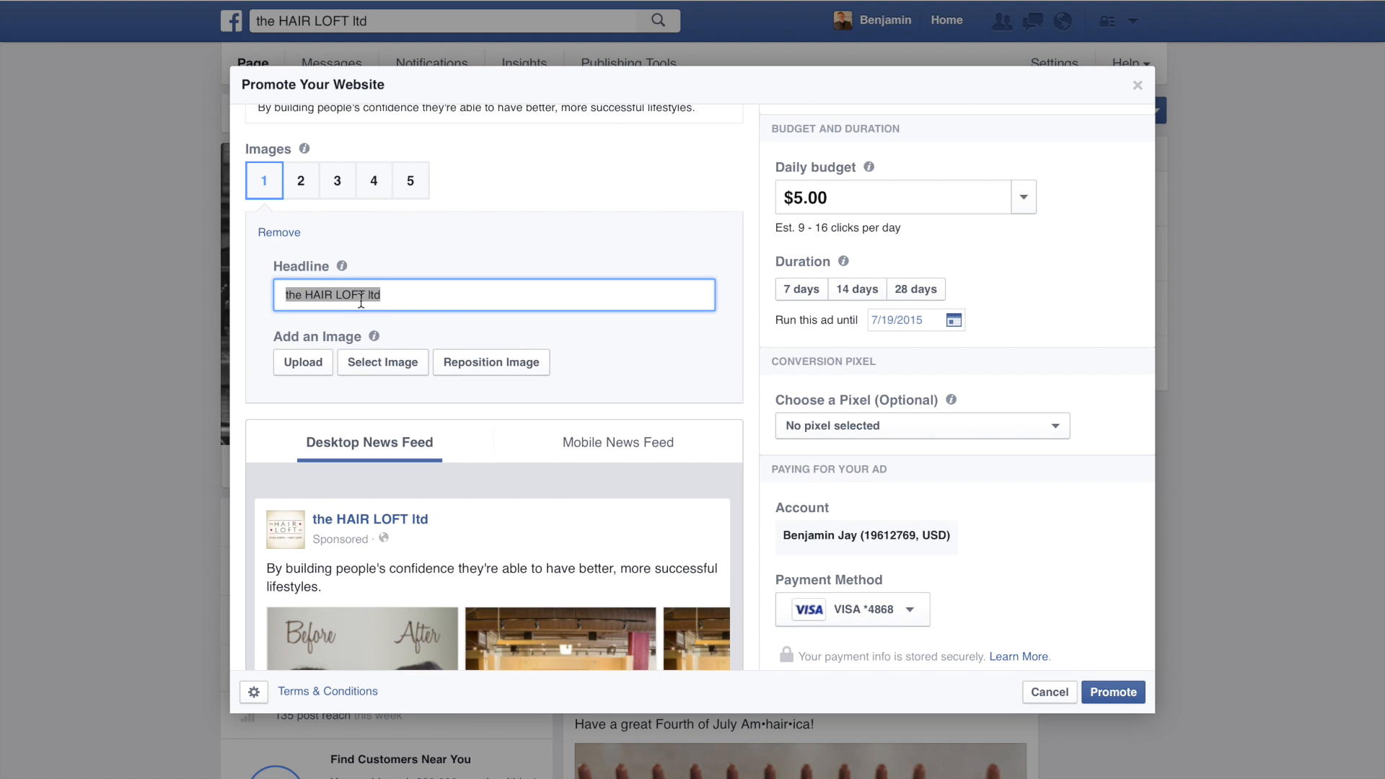
text(Before + After)
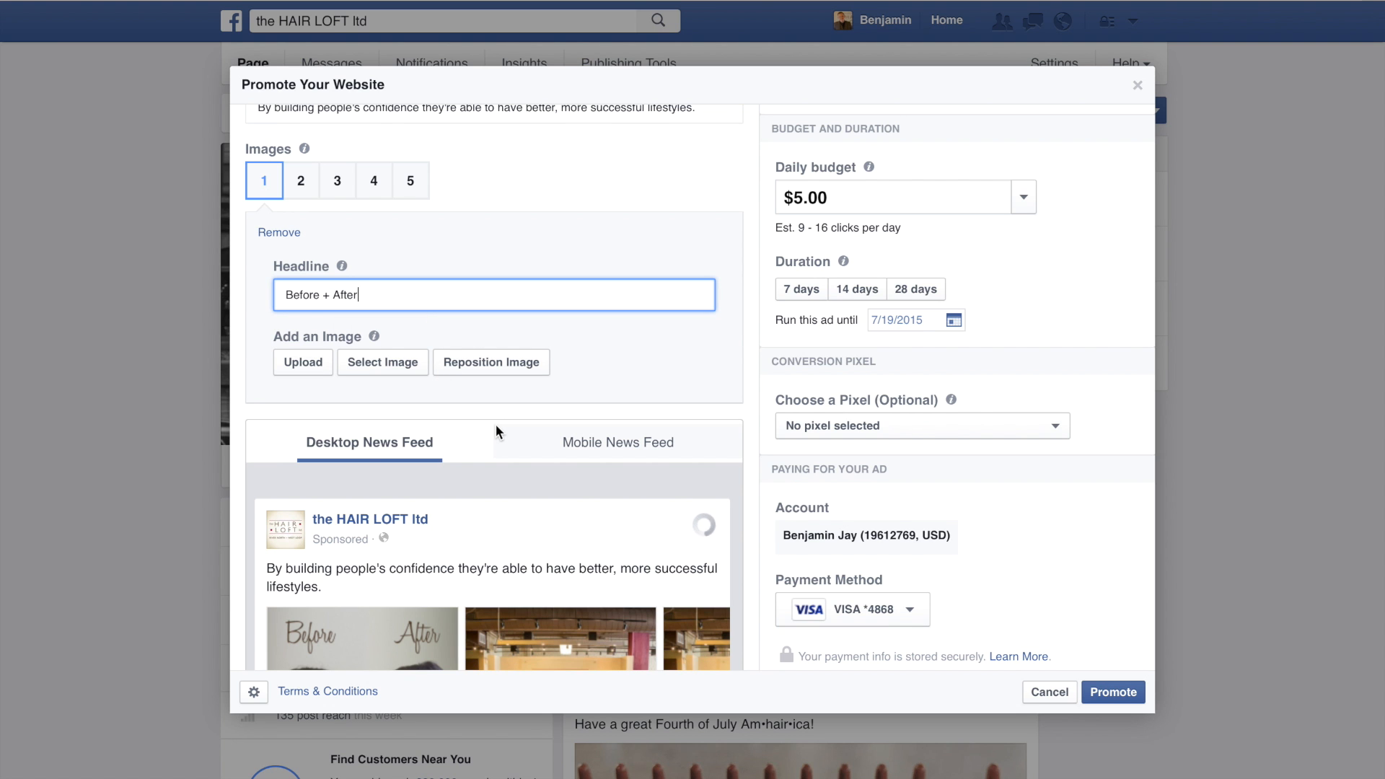
scroll(495, 432, down, 5)
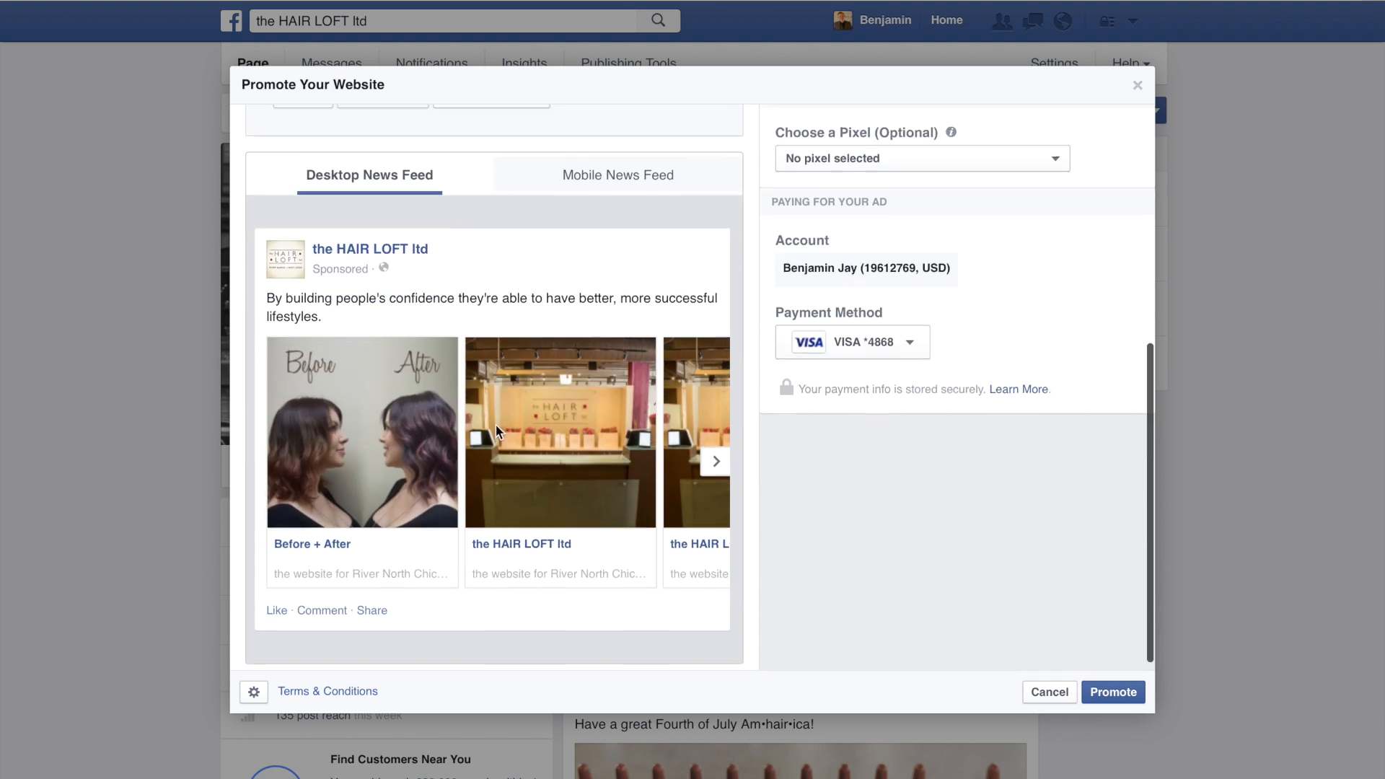
scroll(495, 427, up, 5)
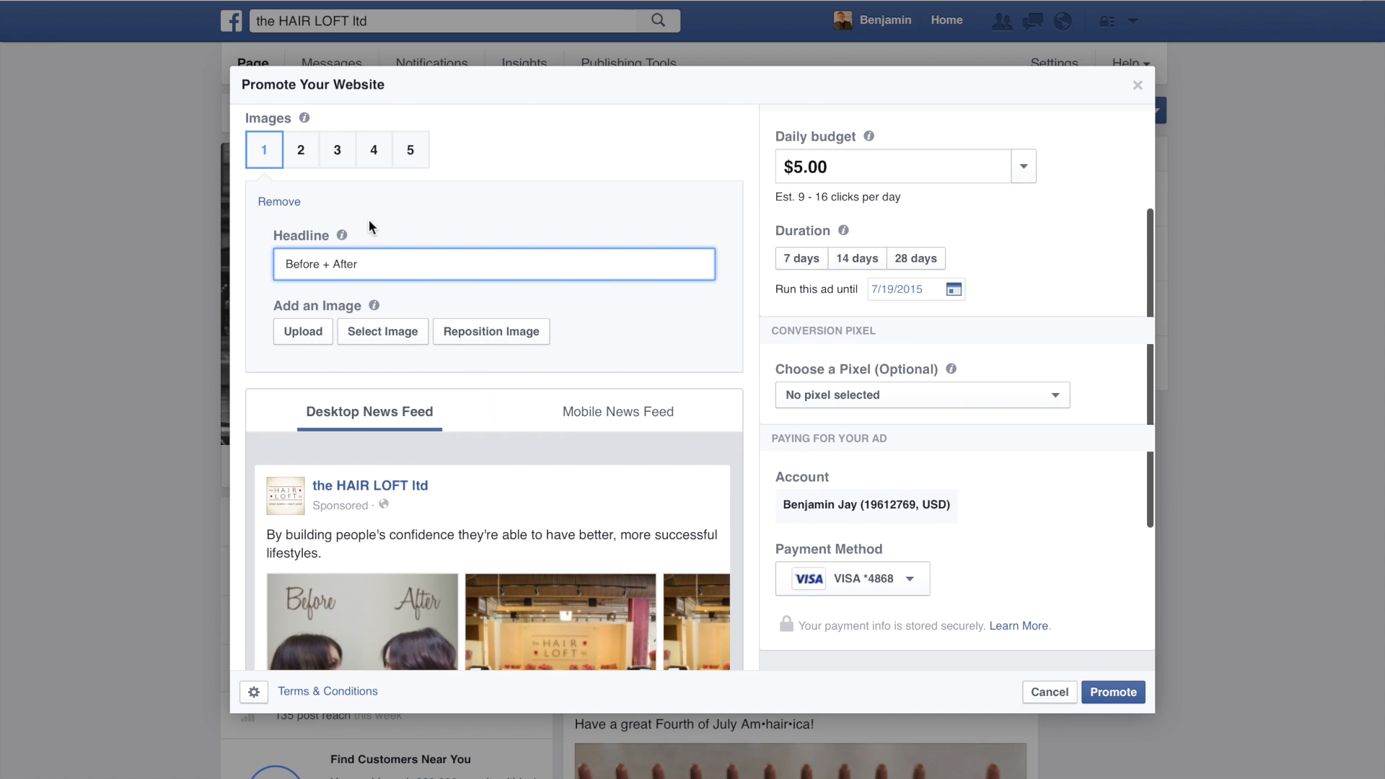
Step: Upload the client photo numbered 2 as the ad's second image and check the preview
click(304, 166)
click(310, 333)
click(808, 68)
click(978, 704)
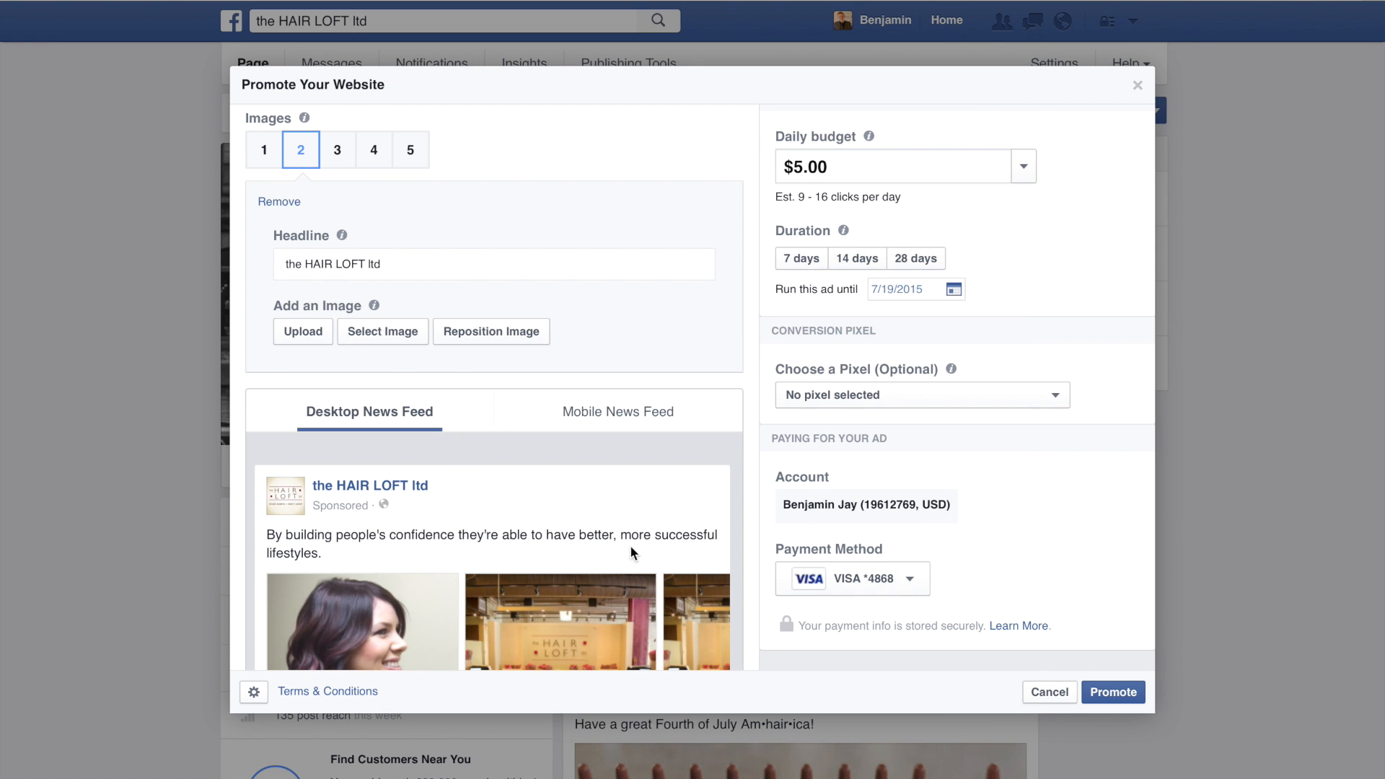
scroll(631, 550, down, 5)
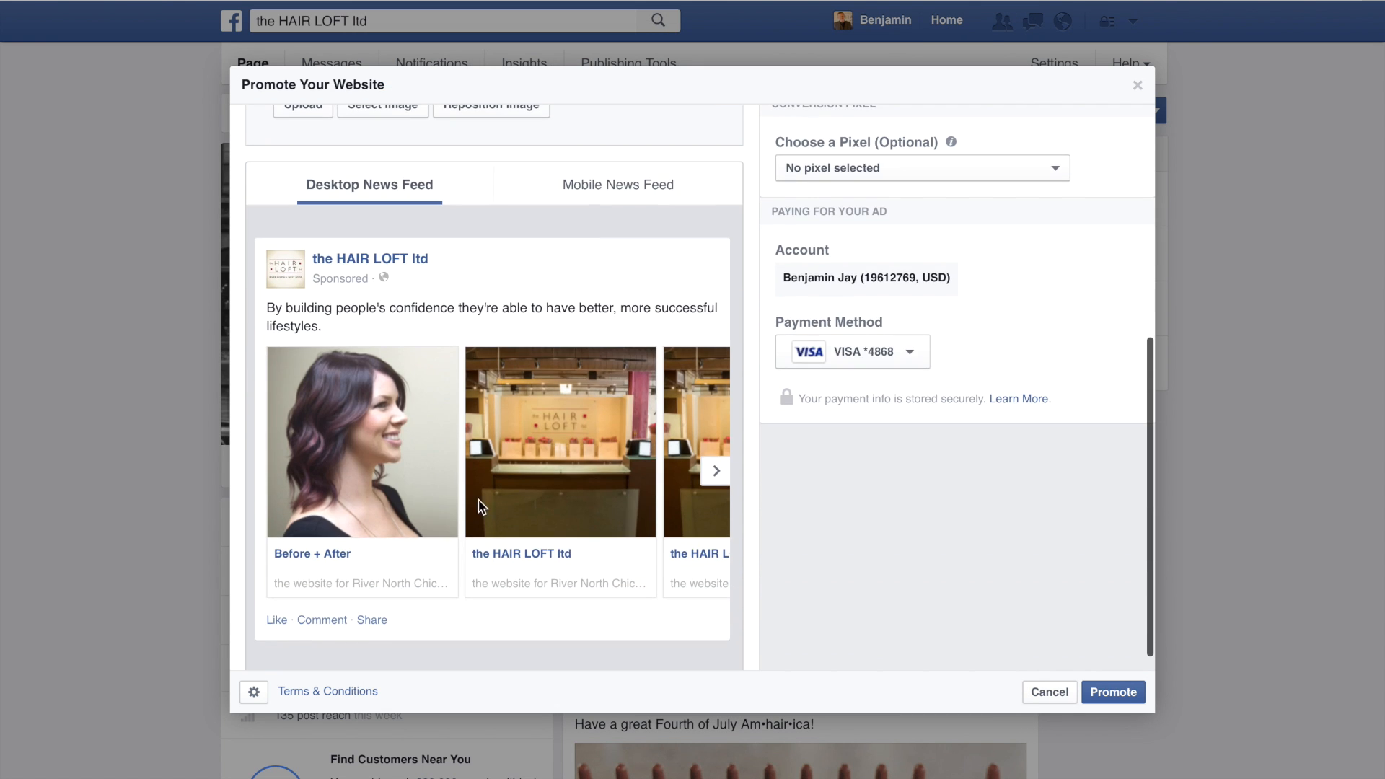
scroll(482, 486, up, 5)
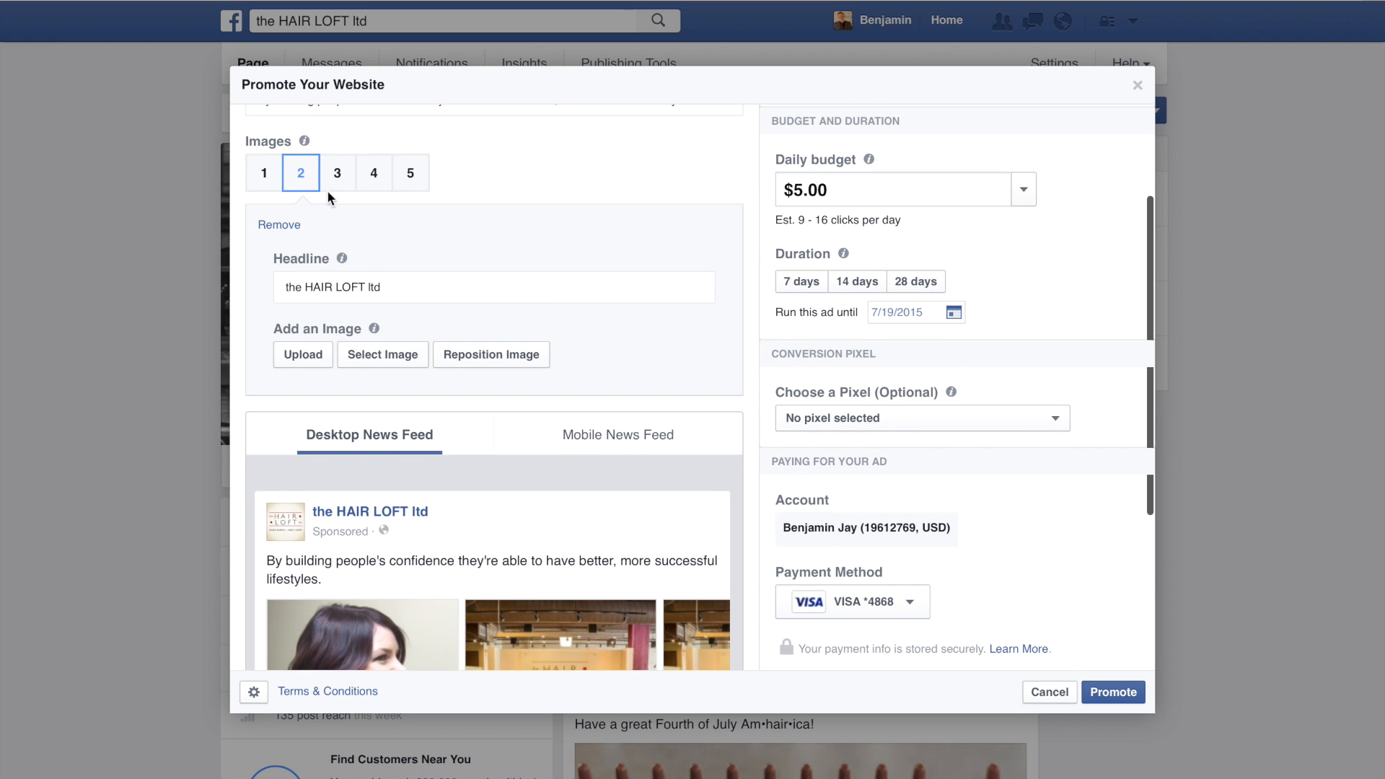
Step: Set the second image's headline to "Be - hue - tiful"
click(264, 175)
click(301, 173)
triple_click(341, 292)
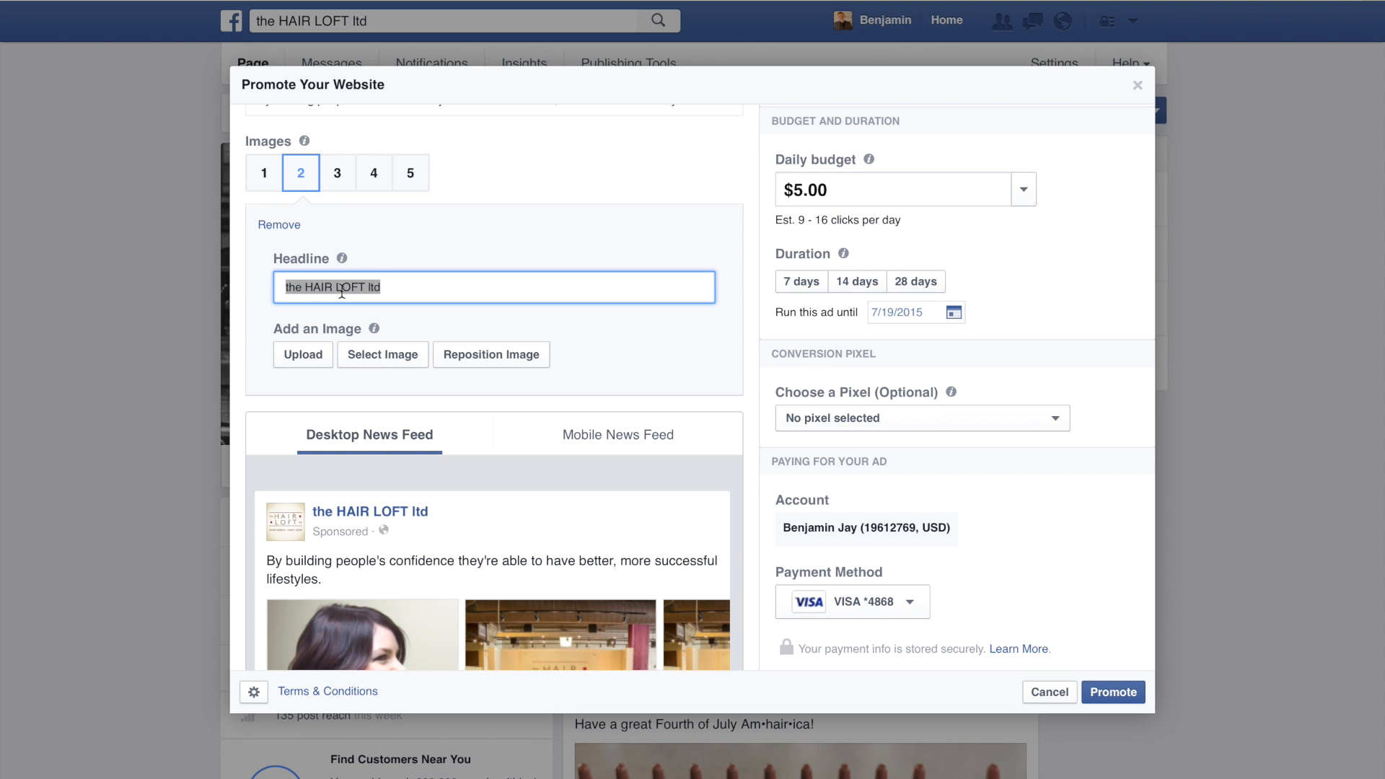
text(Be)
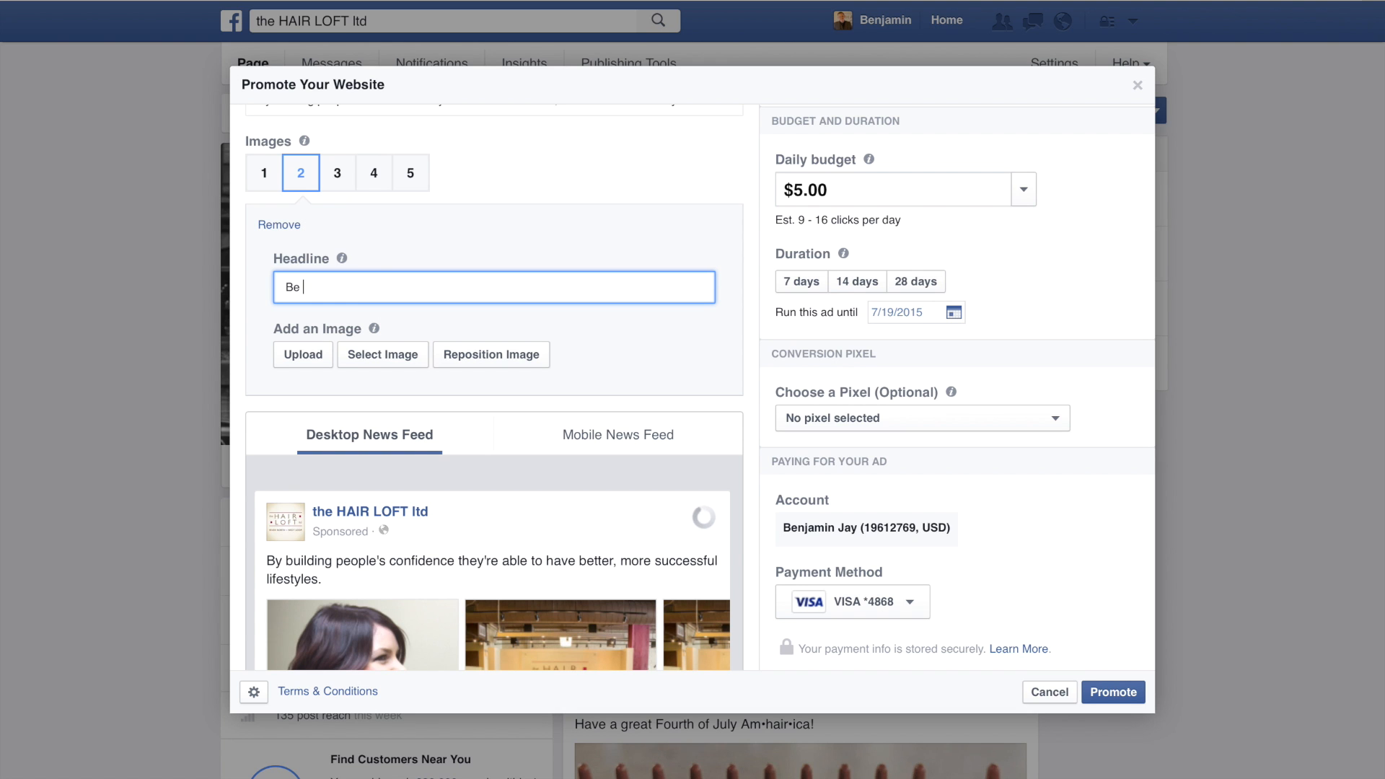
text( - hue - tiful)
Step: Upload the client photo numbered 3 as the ad's third image
click(342, 187)
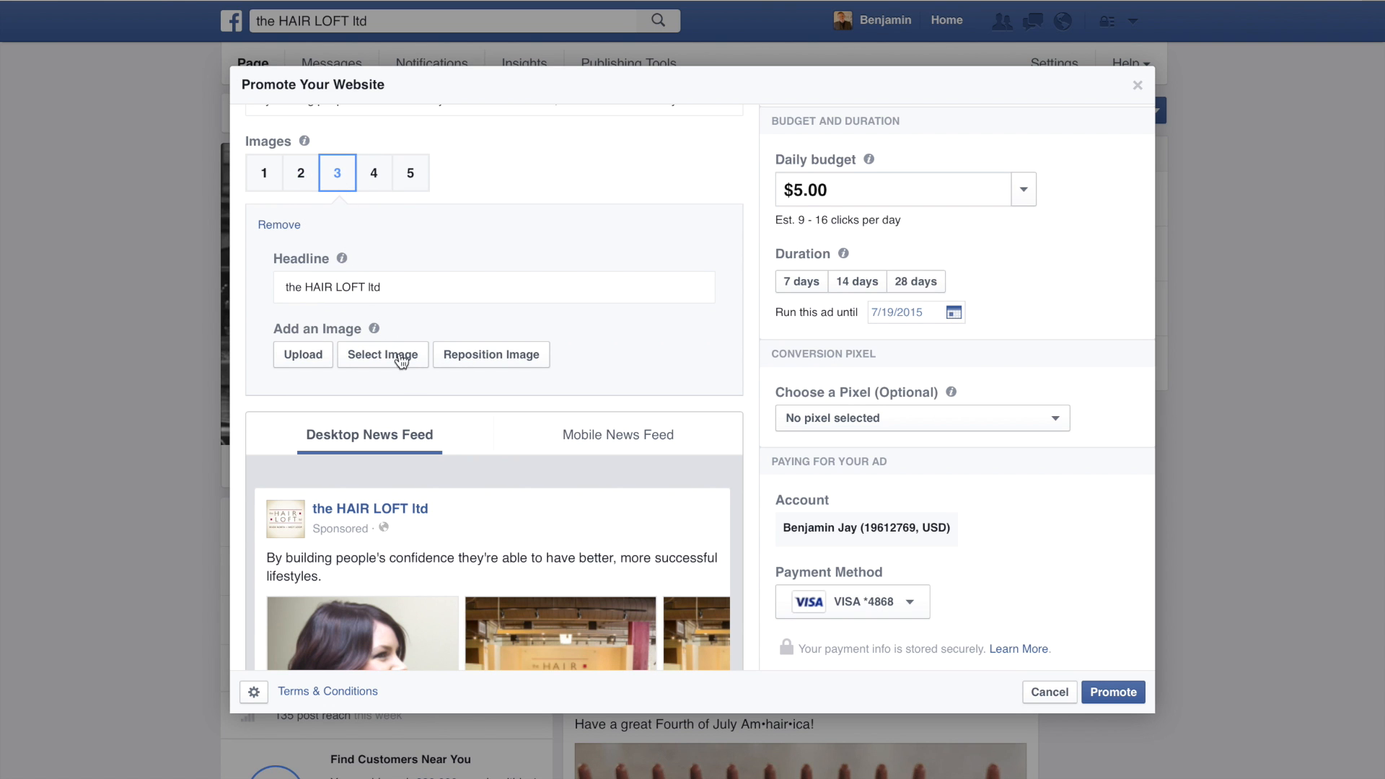
click(315, 346)
click(804, 85)
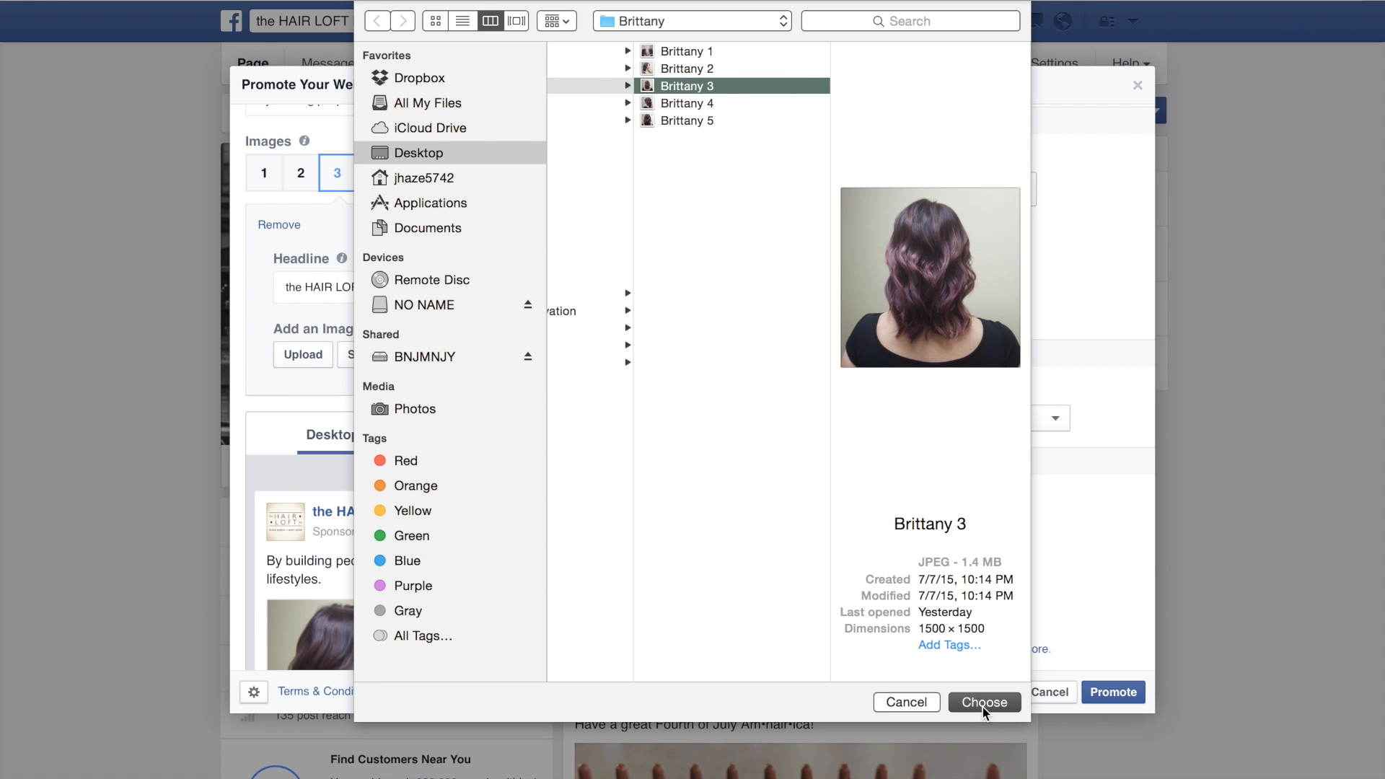
click(984, 701)
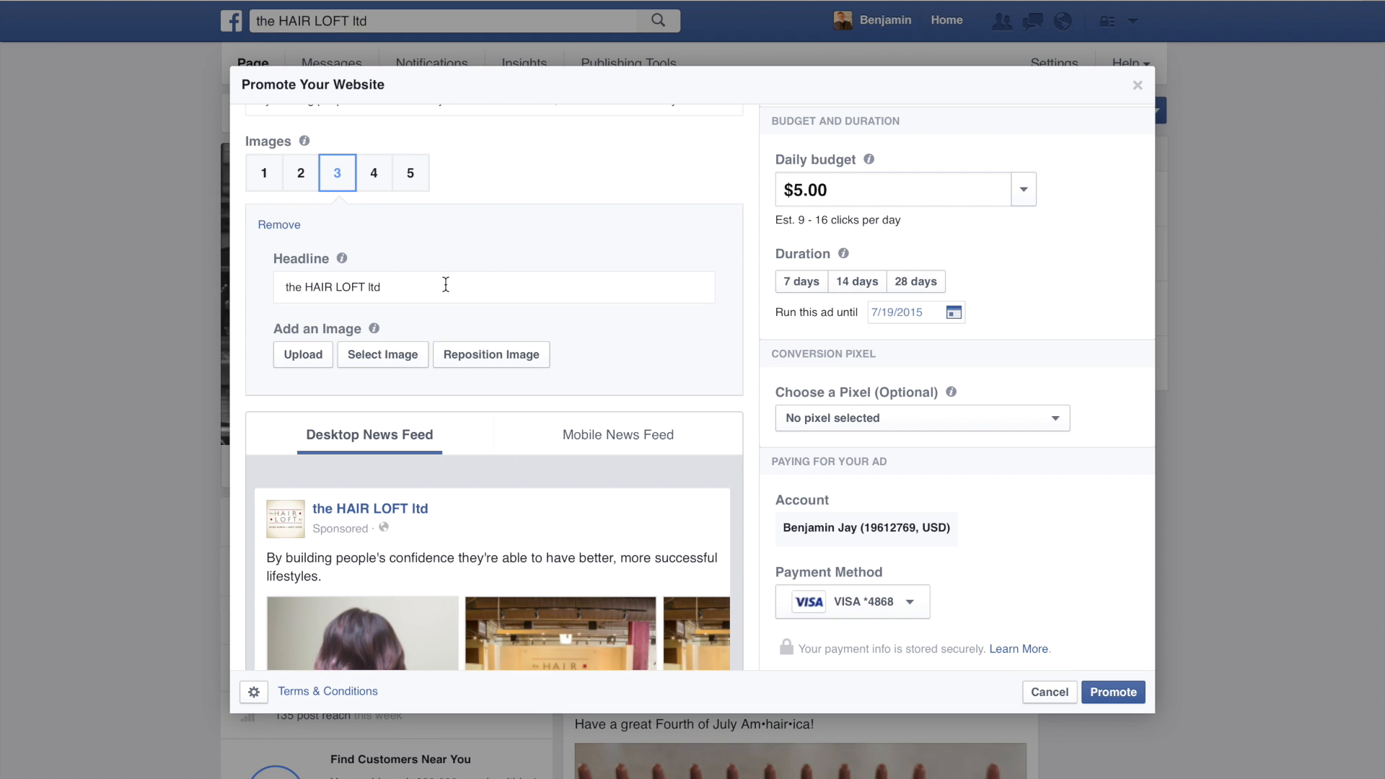
Step: Replace the third image's headline with "Love Your Hair"
triple_click(446, 285)
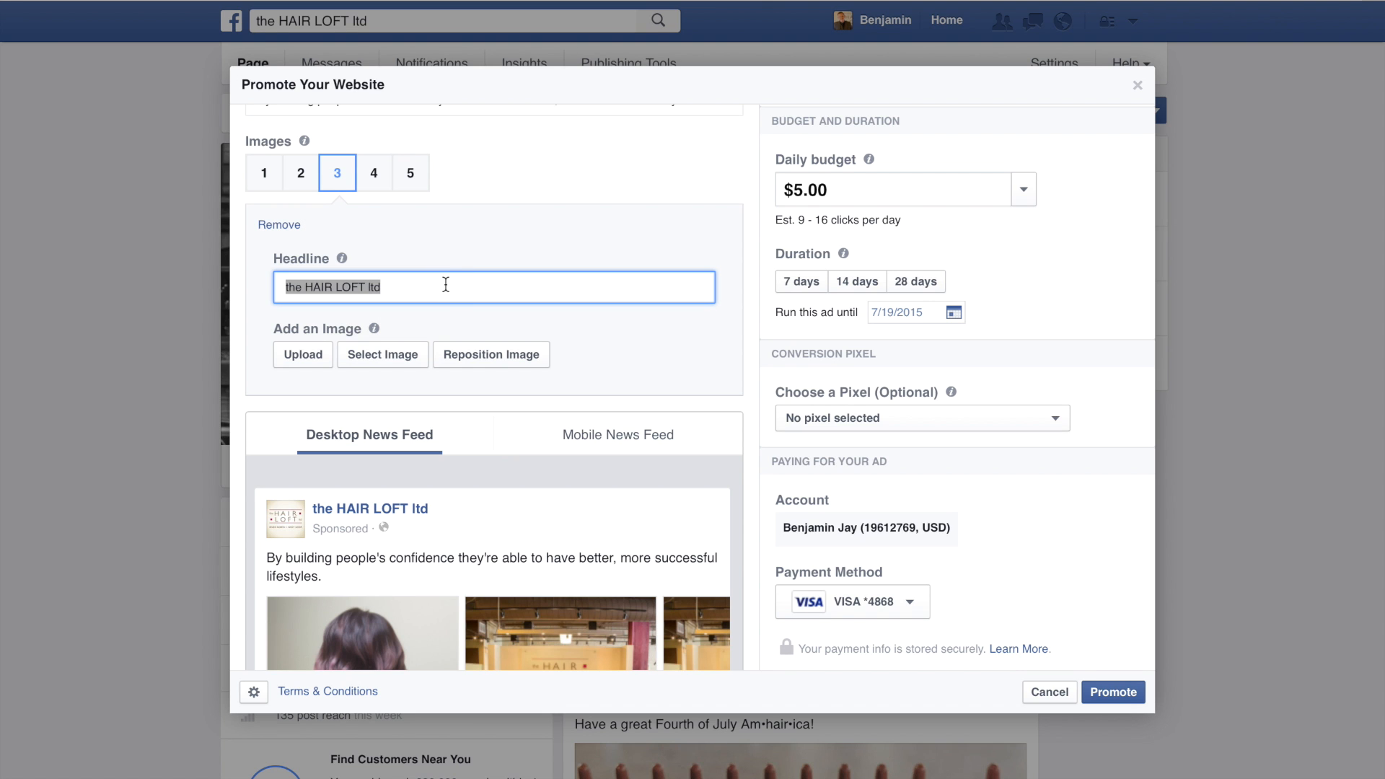
text(Lo)
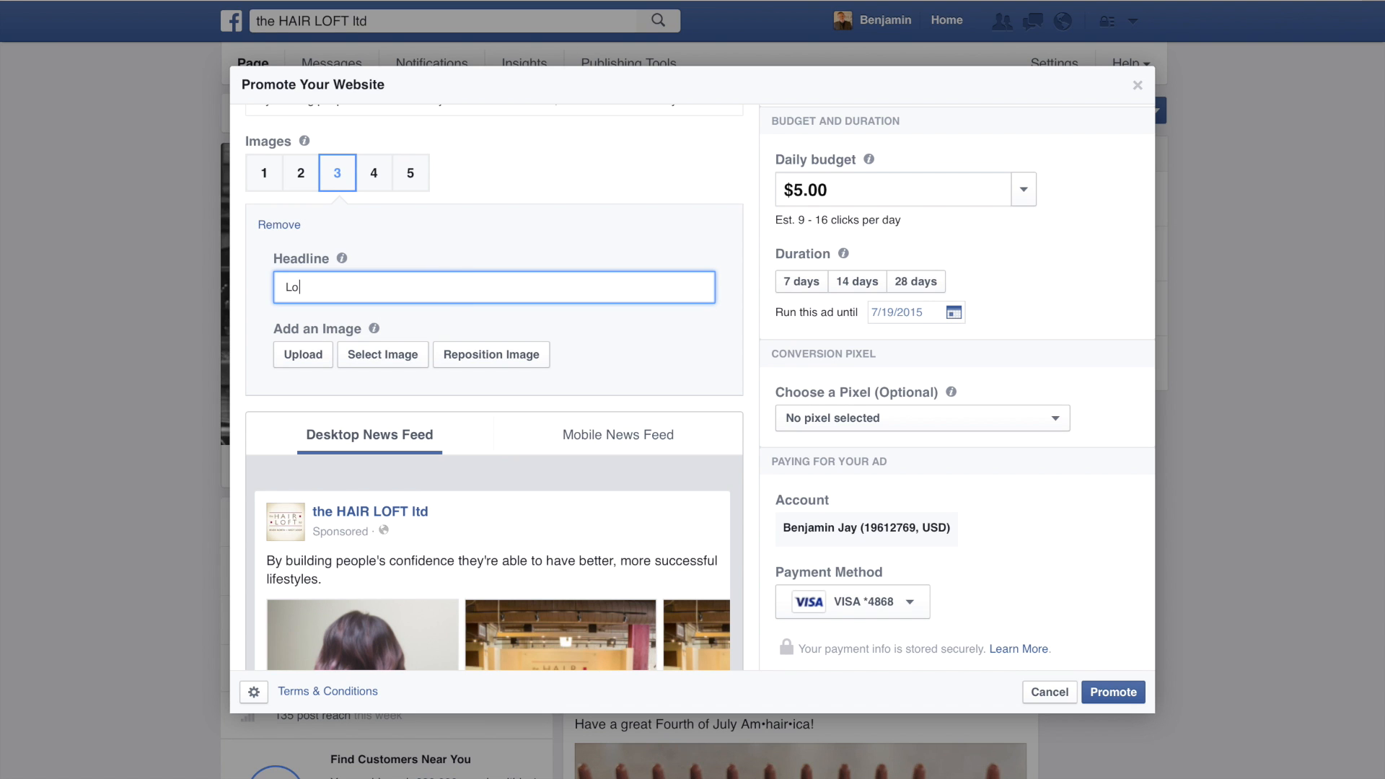
text(ve Your Hair)
Step: Upload the client photo numbered 4 as the ad's fourth image
click(375, 175)
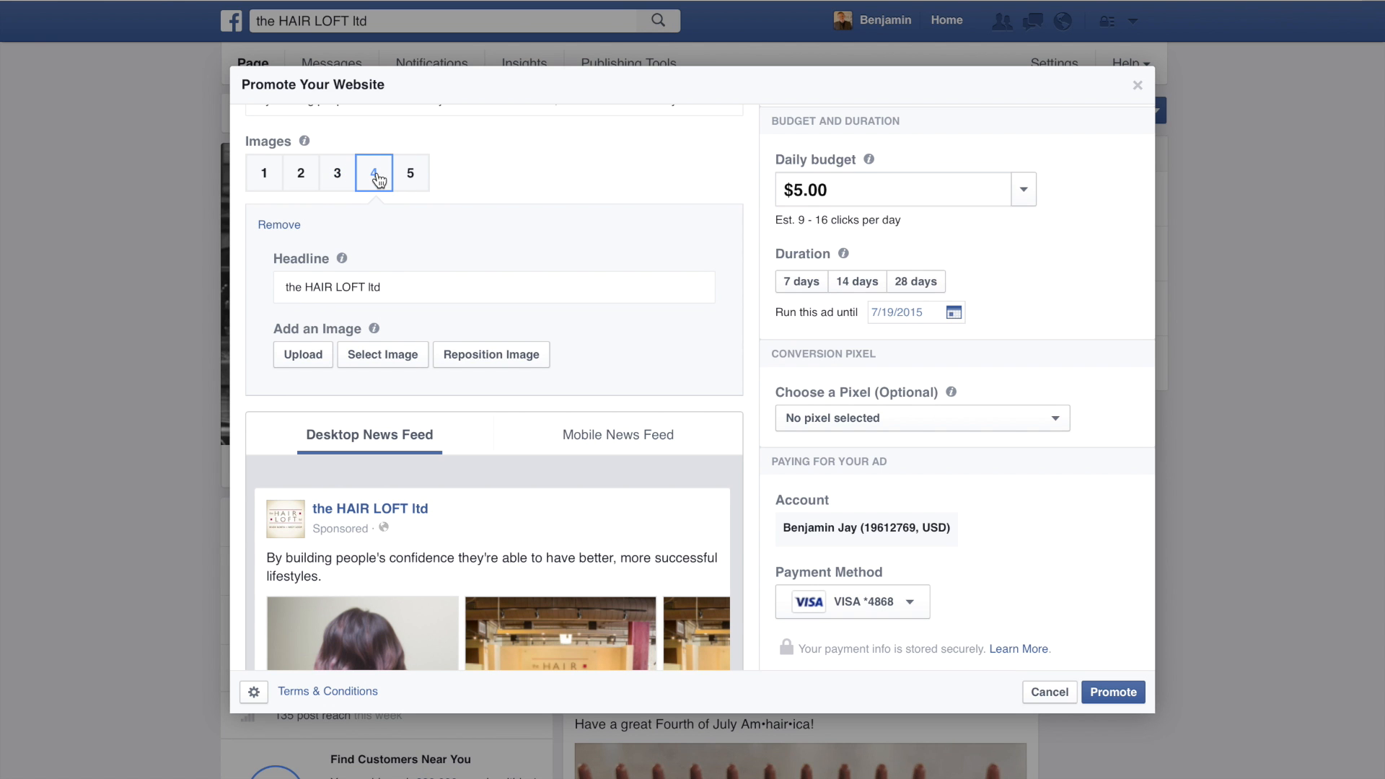
click(310, 354)
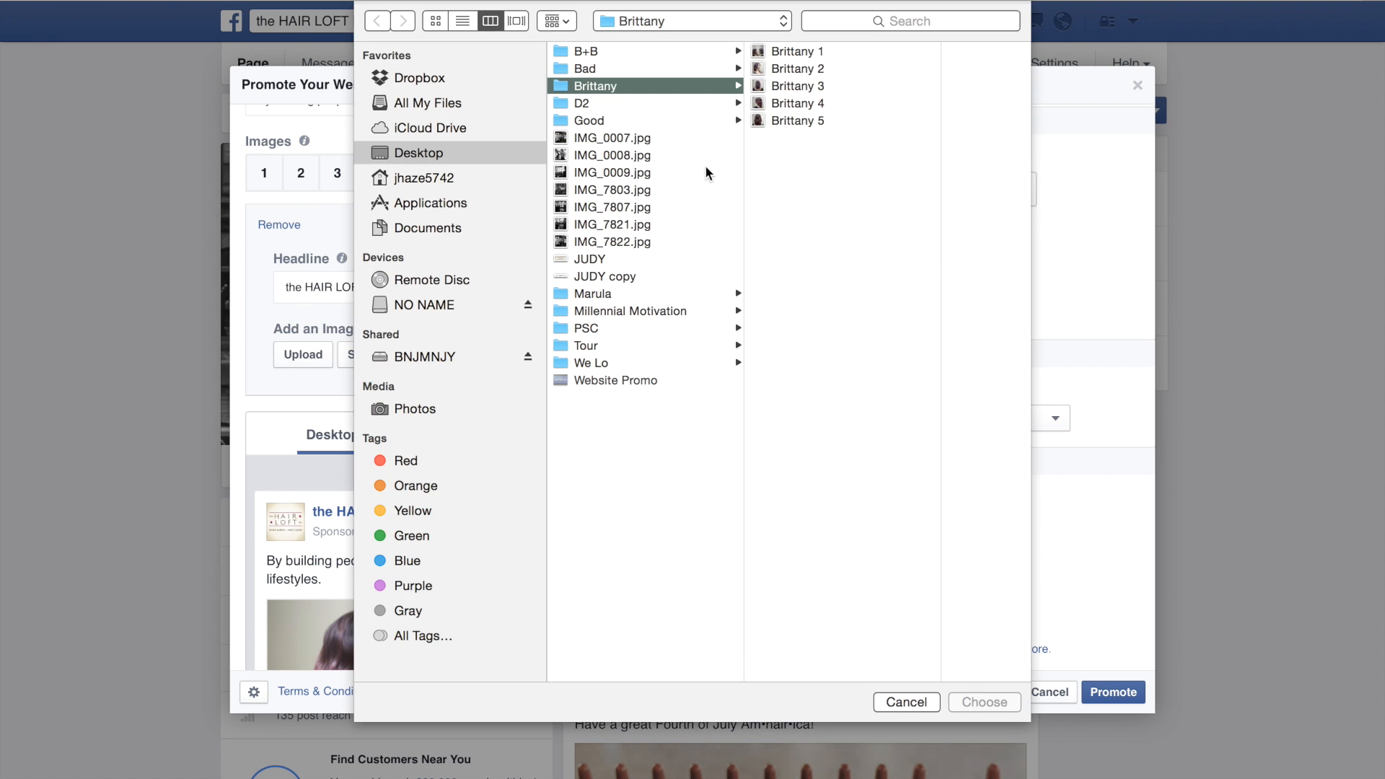
click(802, 103)
click(977, 701)
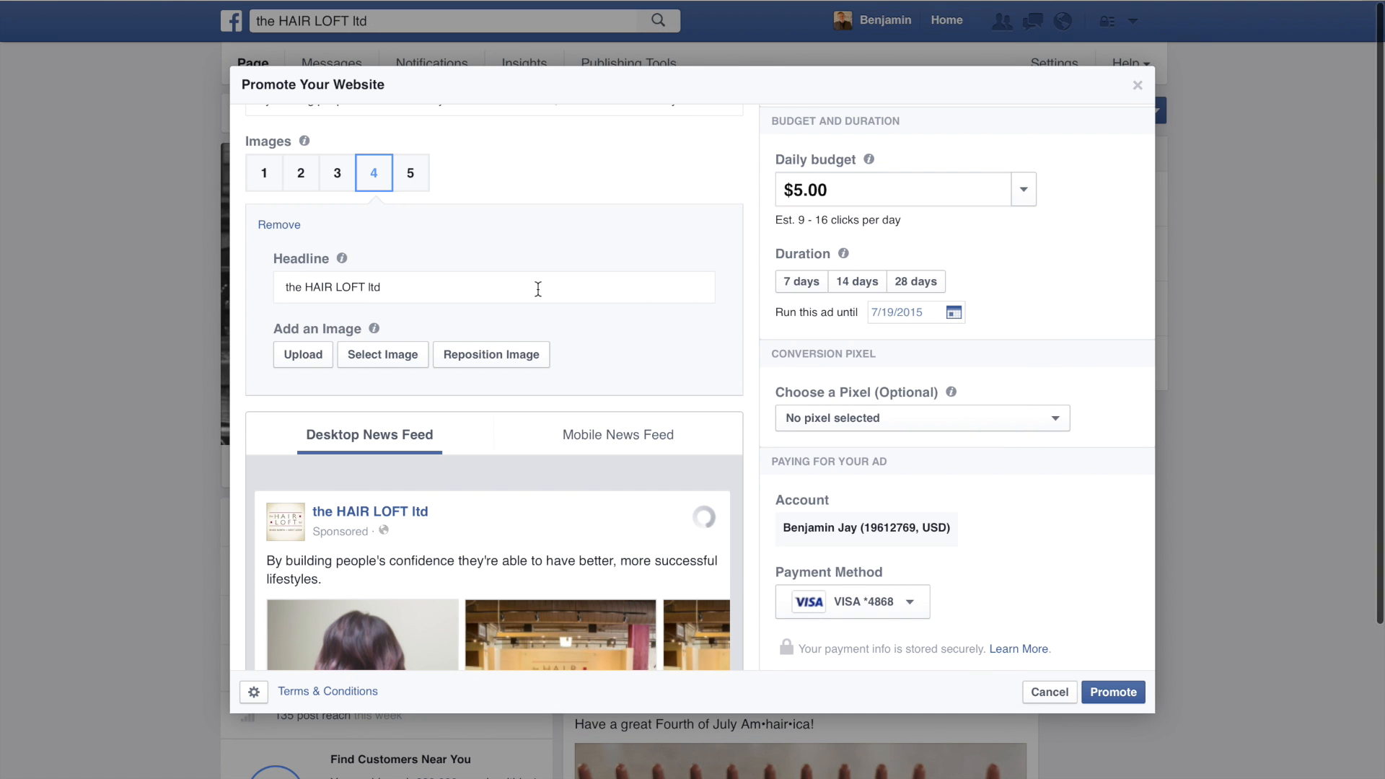
Step: Replace the fourth image's headline with "Violet Waves"
double_click(538, 288)
key(ctrl+a)
text(Violet Waves)
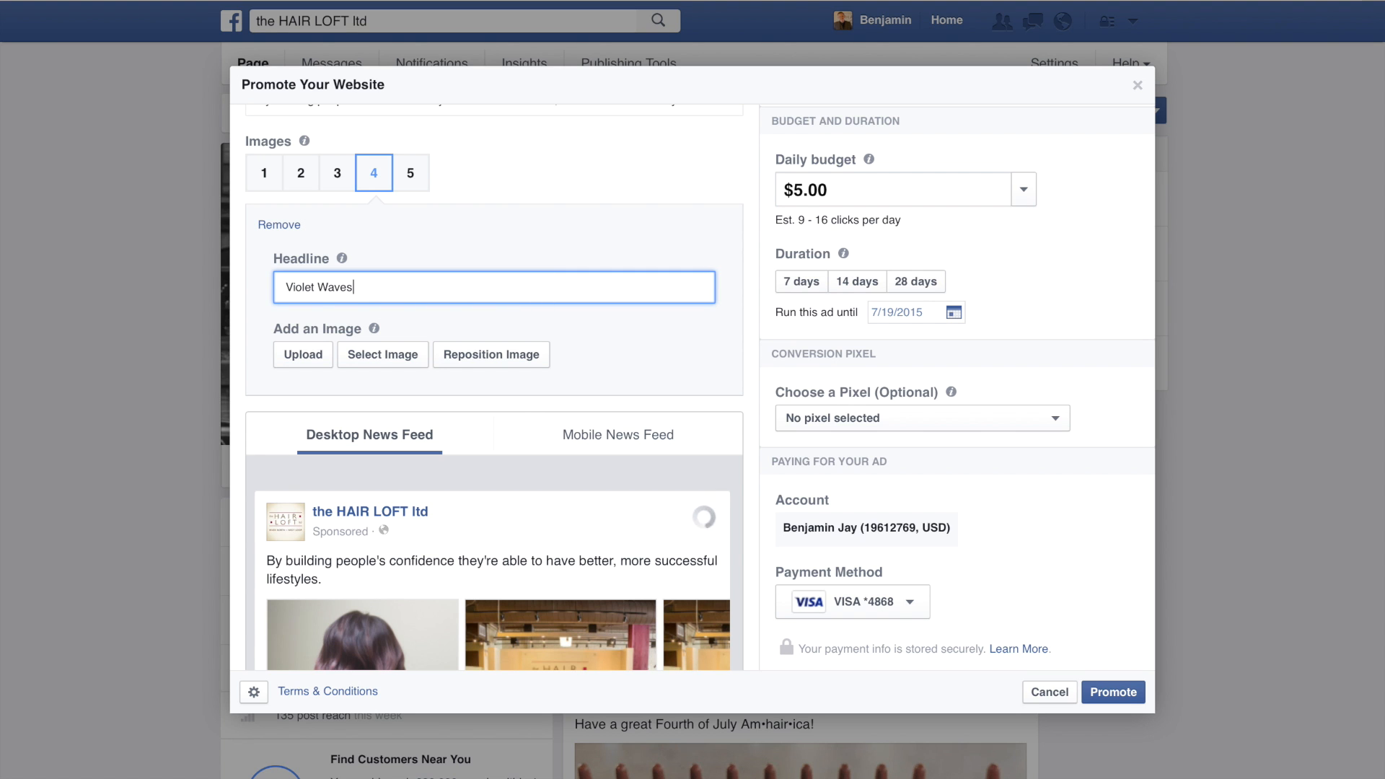
Step: Upload the client photo numbered 5 as the ad's fifth image
click(415, 175)
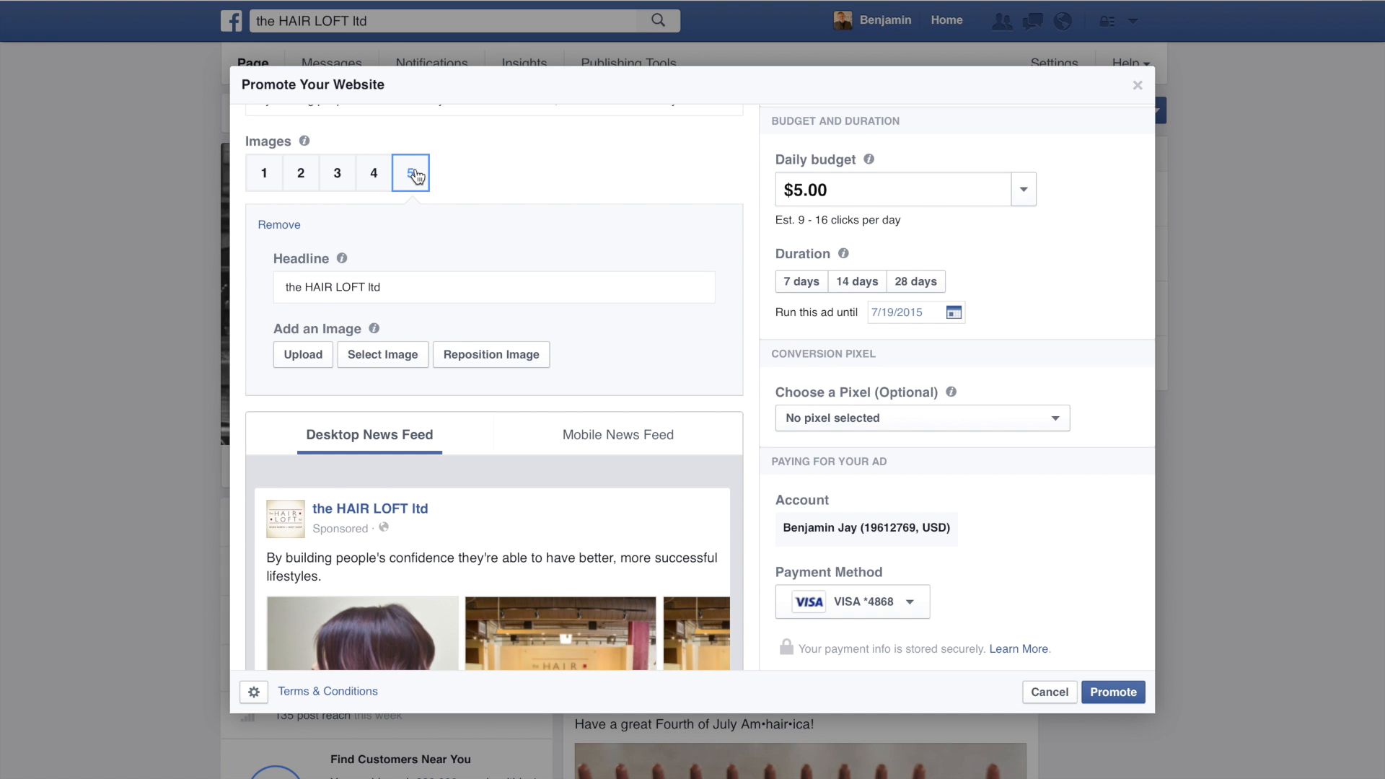
click(316, 357)
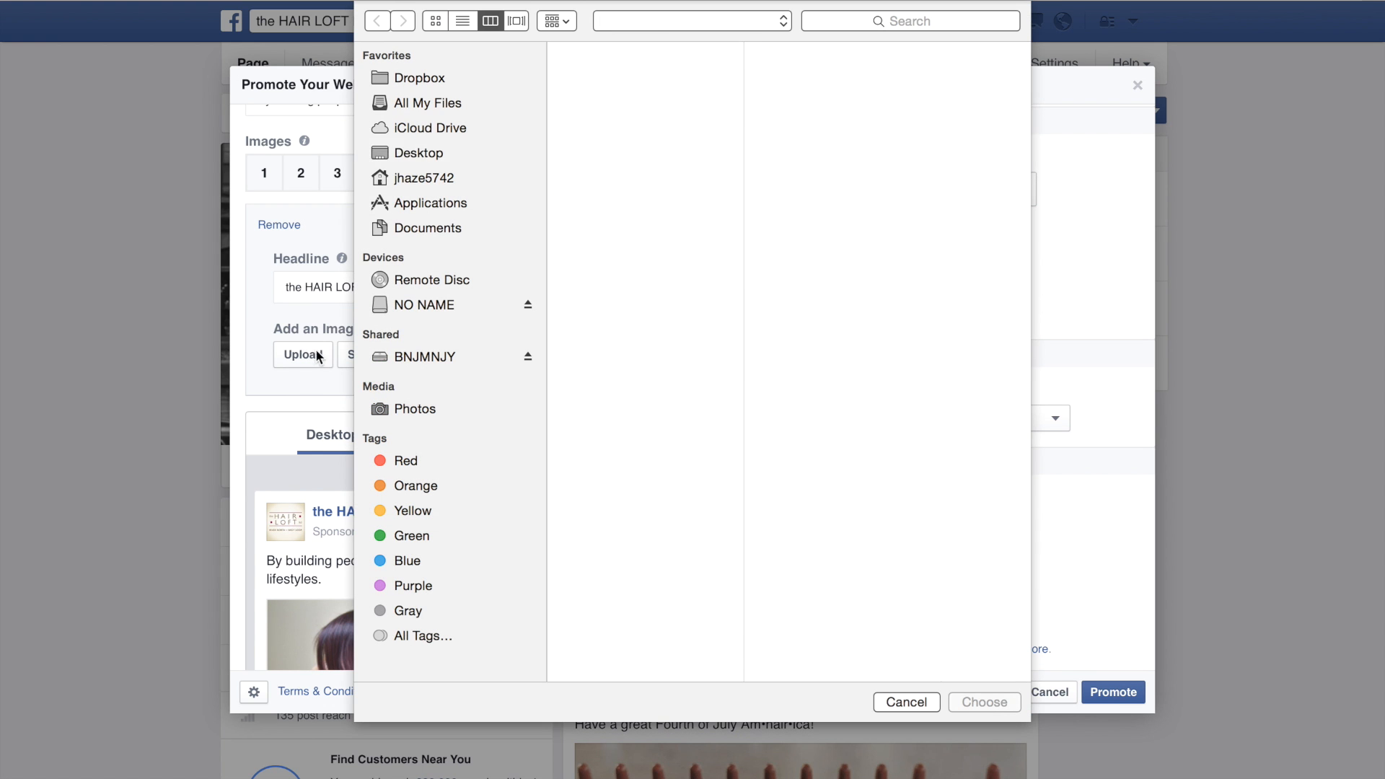
click(776, 123)
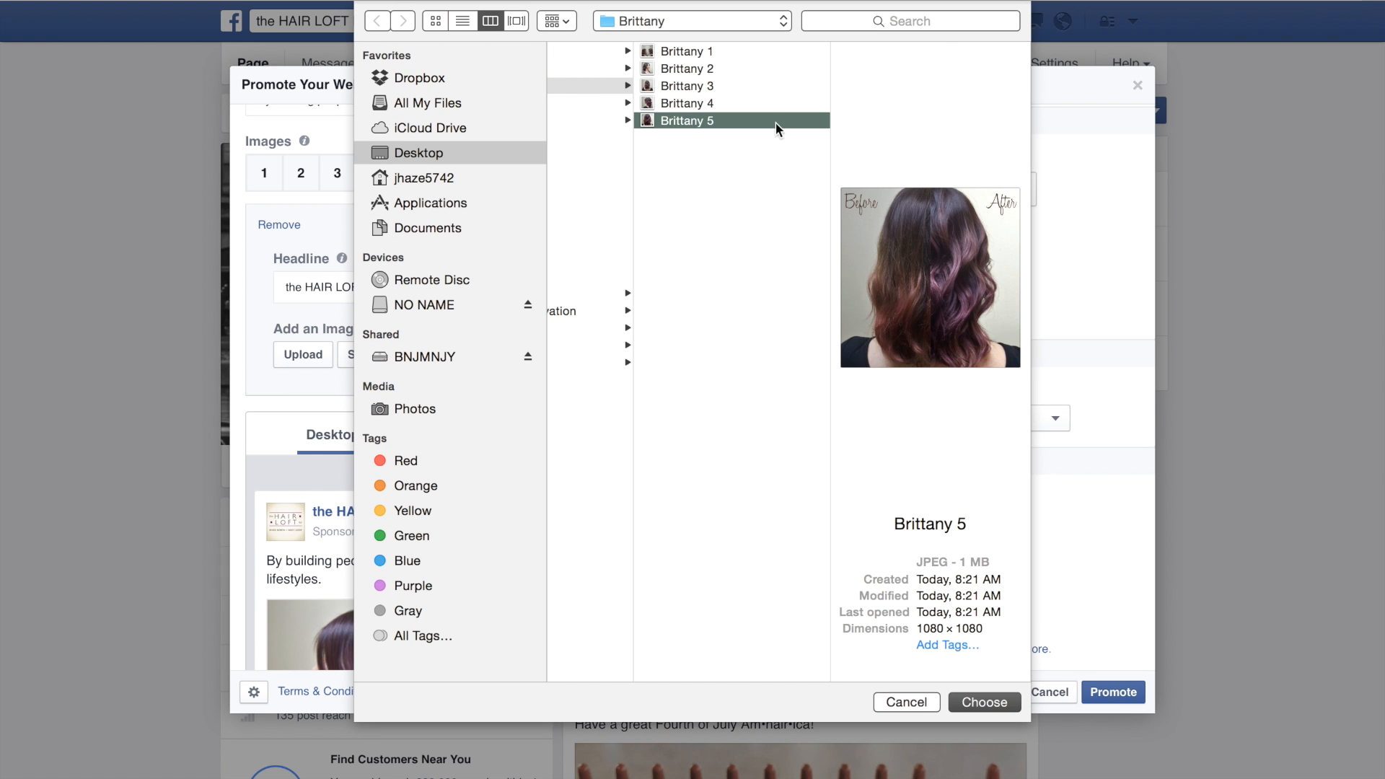
click(977, 698)
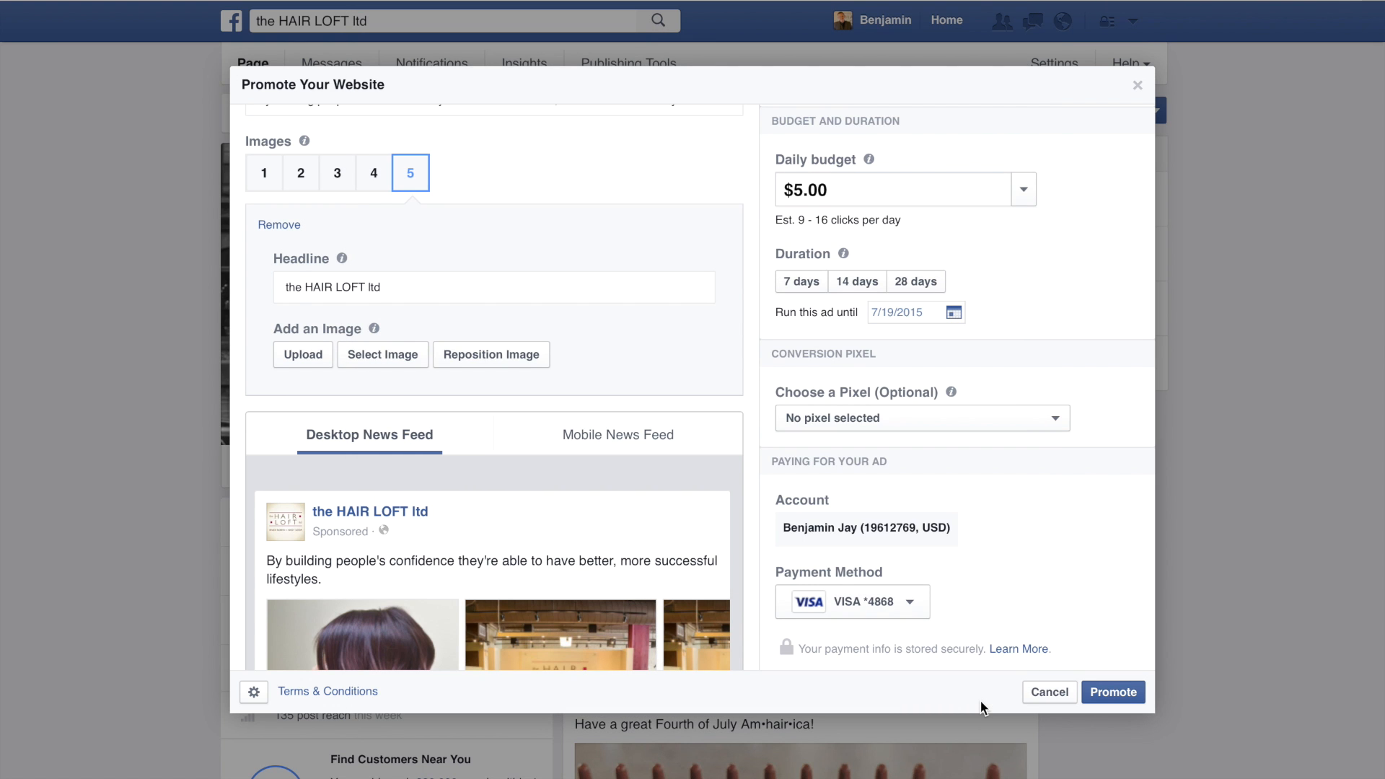
Step: Replace the fifth image's headline with "Back to Back"
click(464, 288)
triple_click(464, 288)
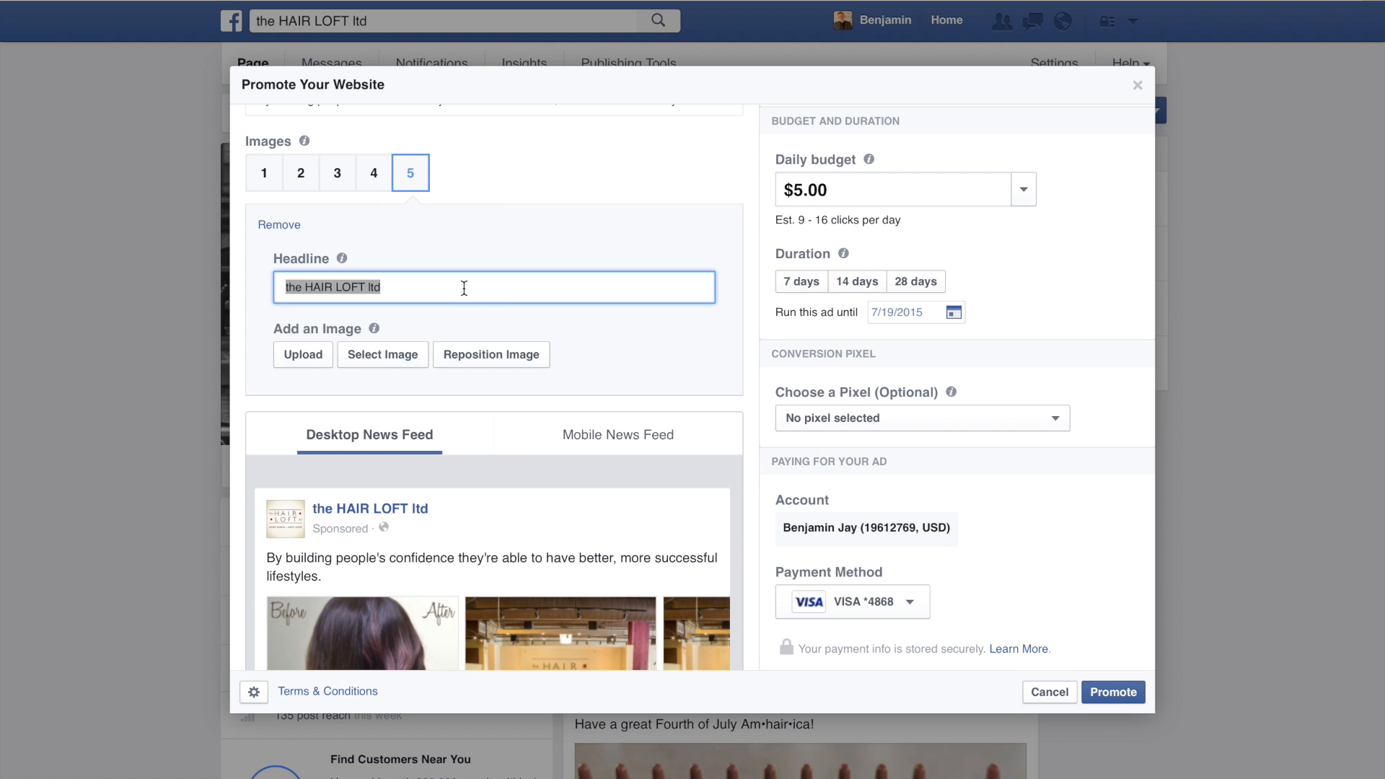
text(best)
key(BackSpace)
key(BackSpace)
key(BackSpace)
text(ack to Back)
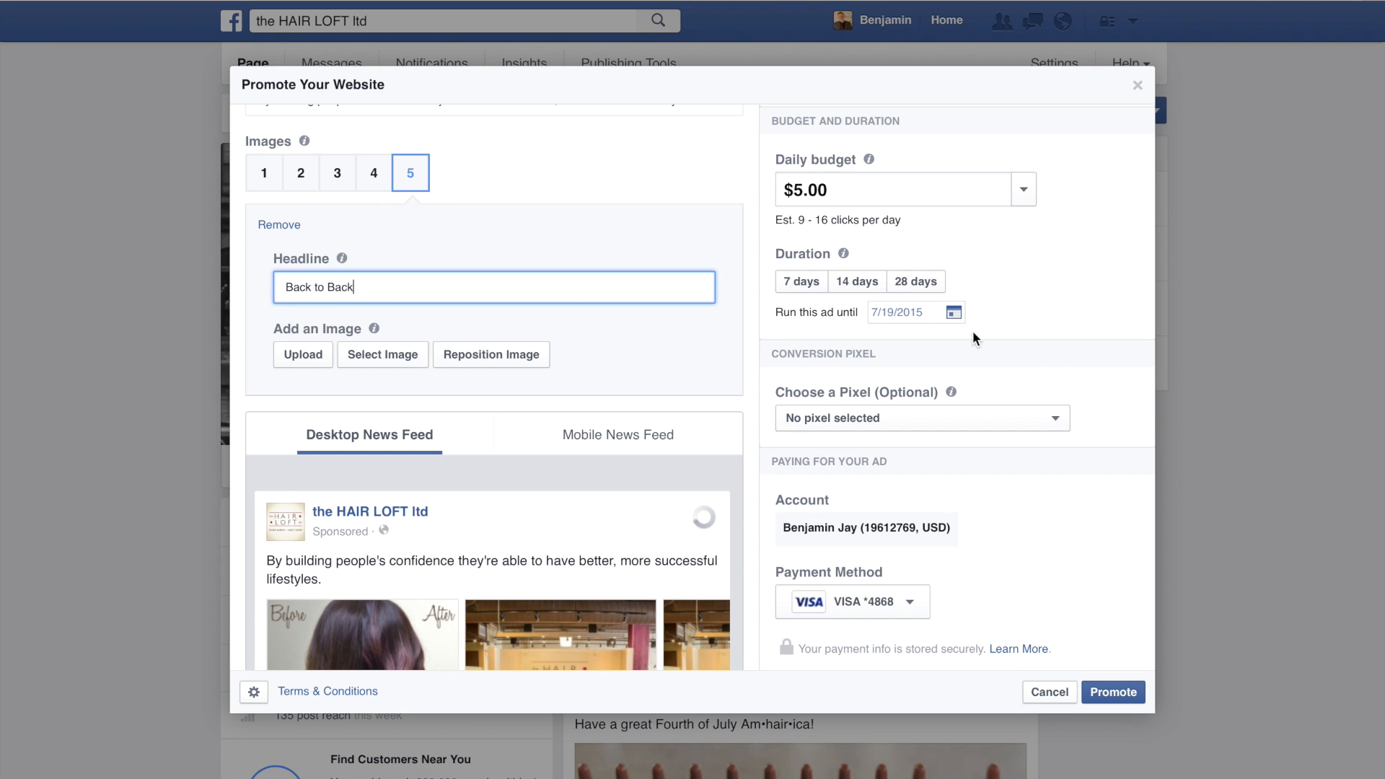
click(1058, 378)
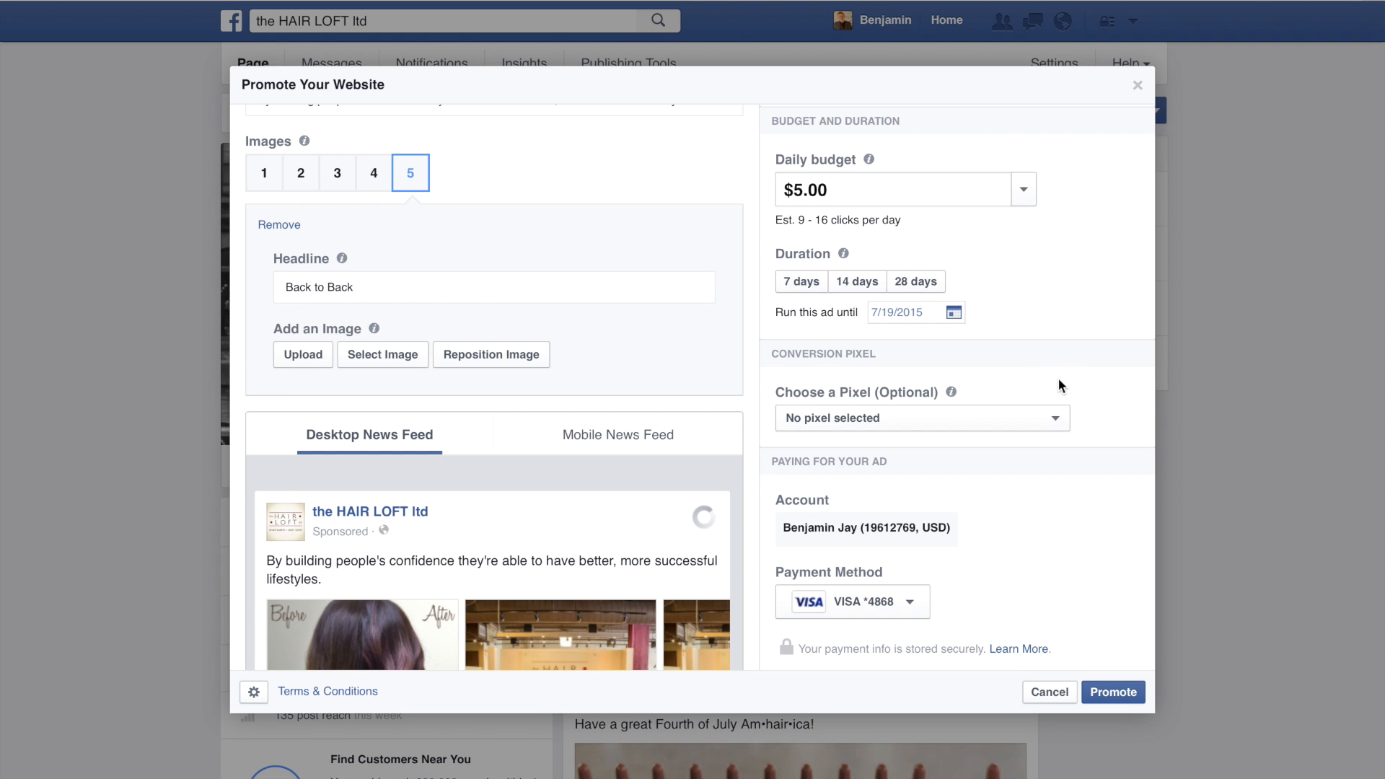
Step: Edit the ad's audience to target women aged 21 to 30
scroll(1058, 378, up, 4)
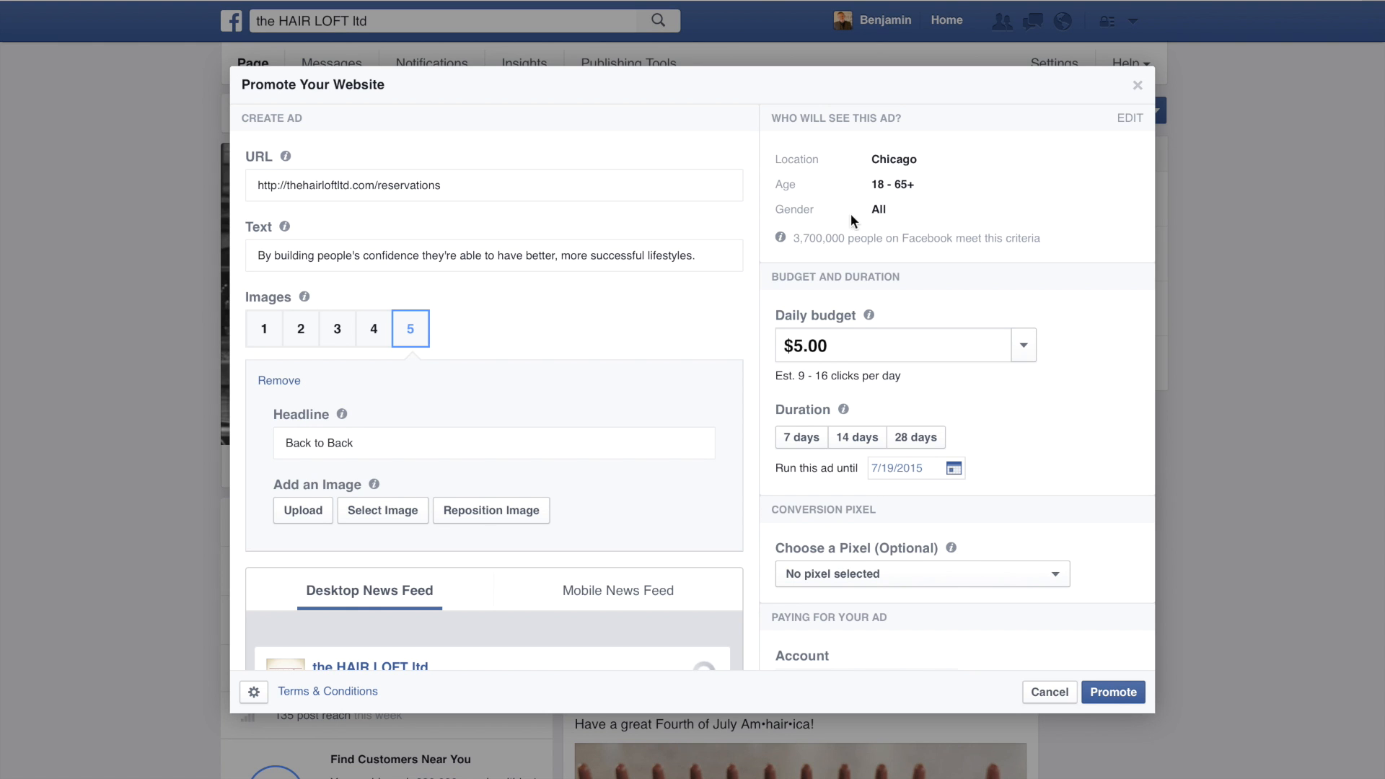
click(1128, 118)
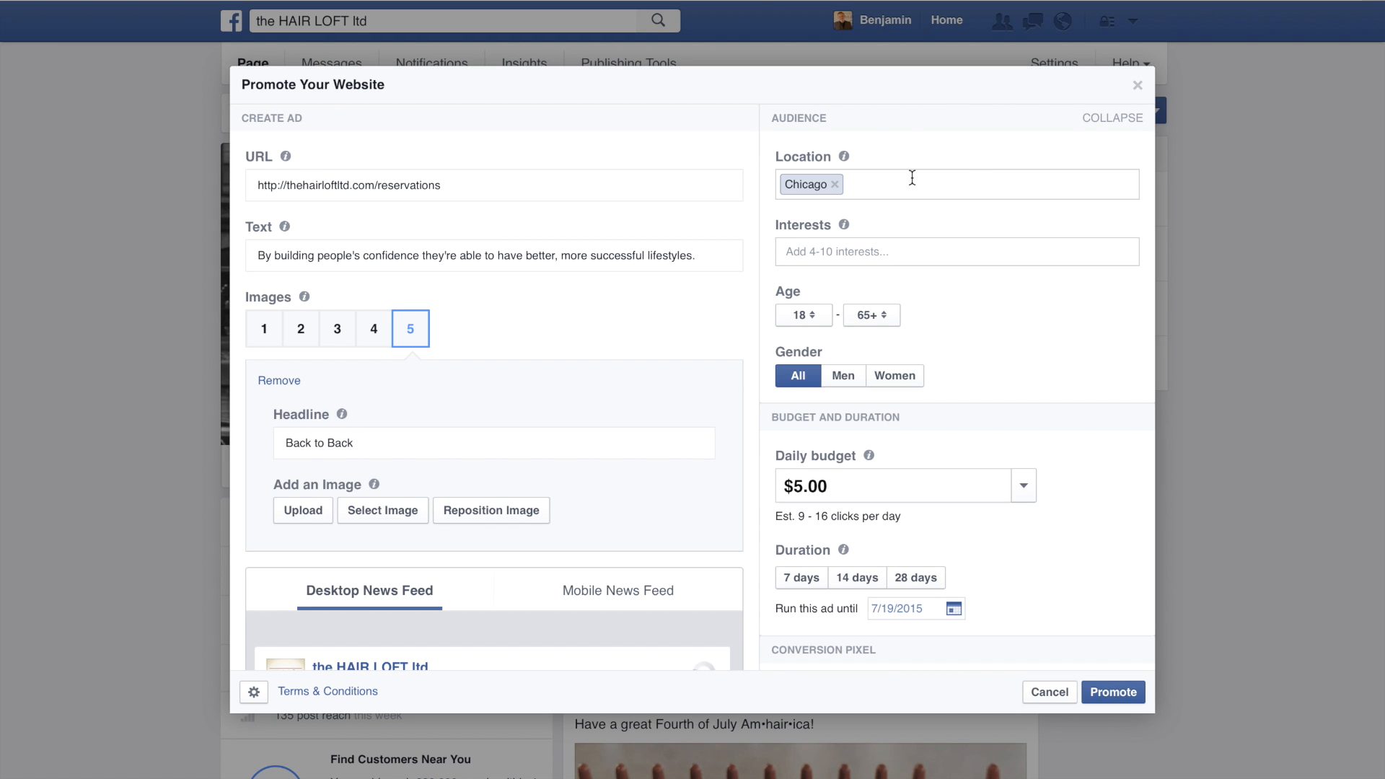
click(821, 322)
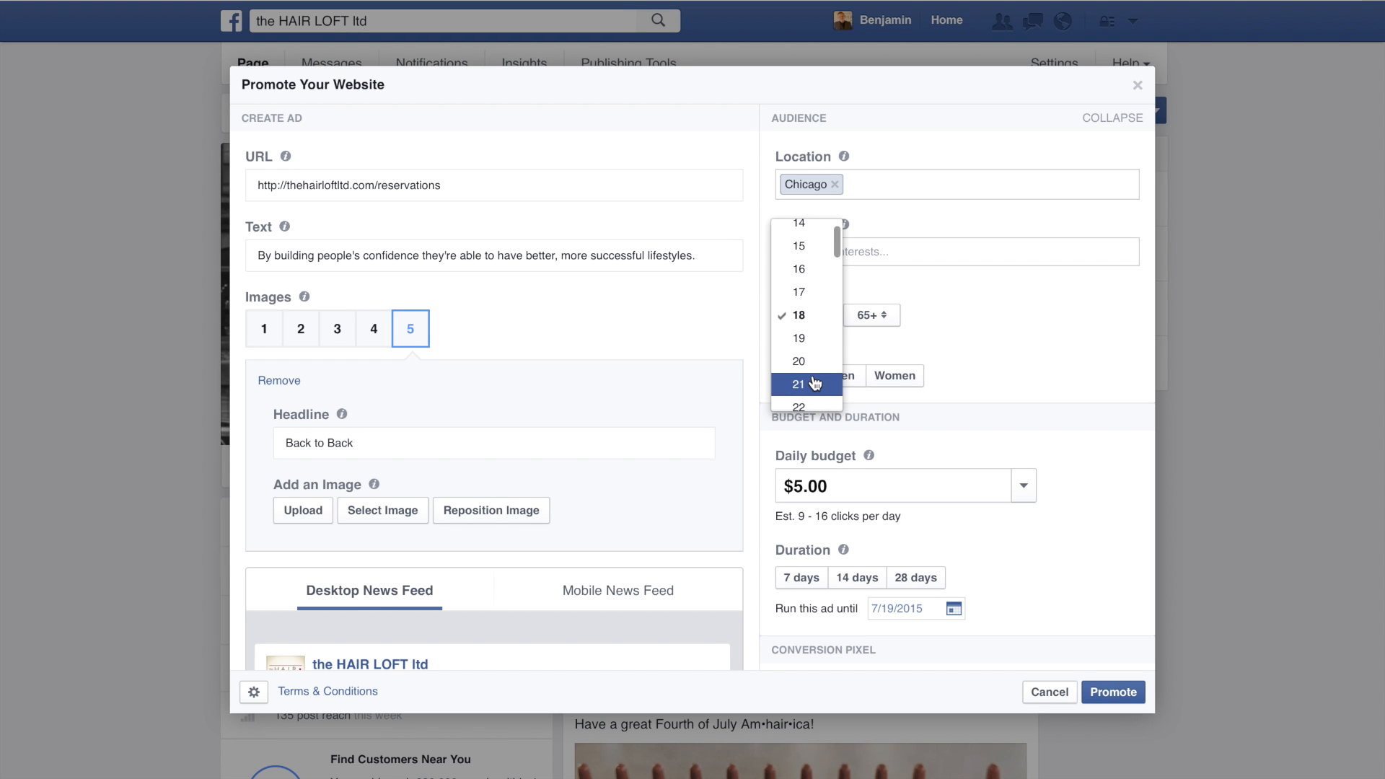
scroll(812, 375, down, 1)
click(815, 349)
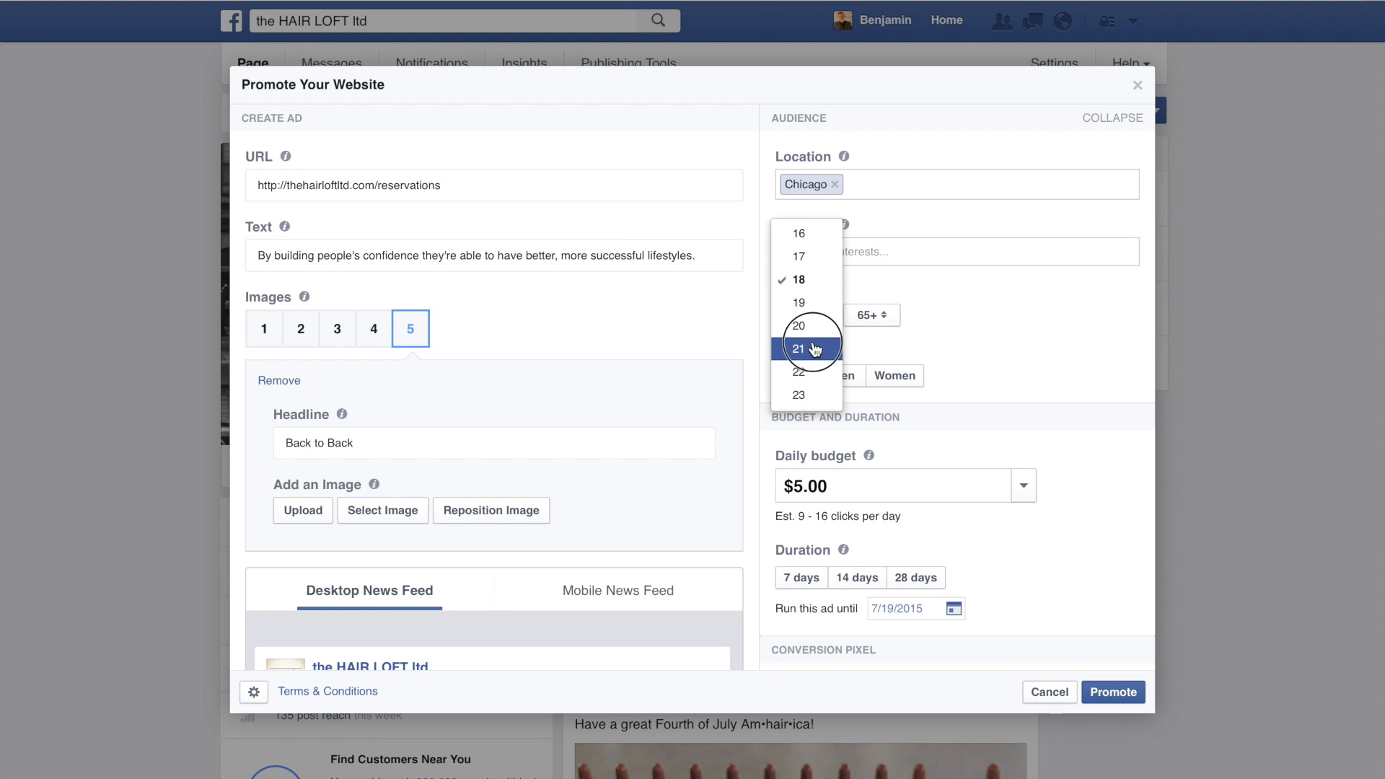
click(888, 317)
scroll(882, 266, up, 3)
scroll(883, 265, up, 6)
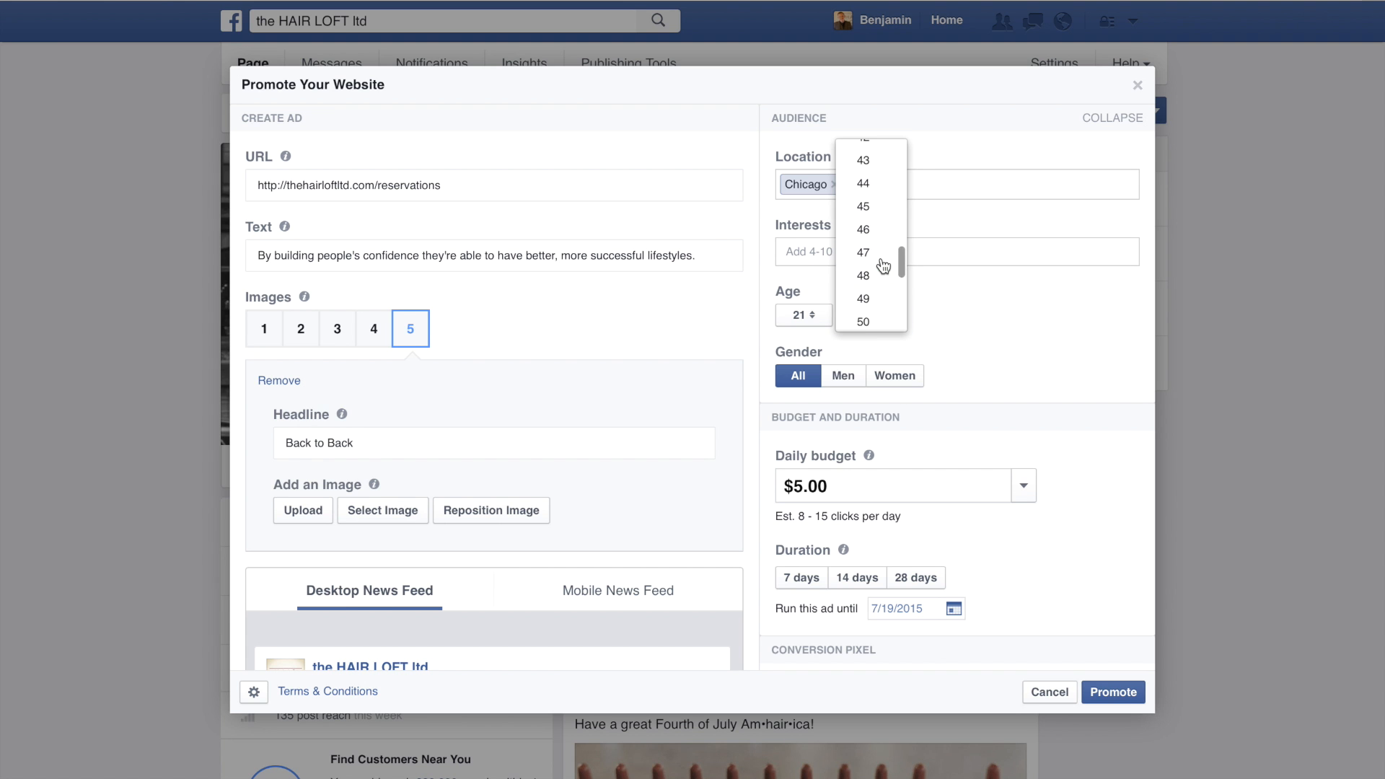
scroll(881, 265, up, 2)
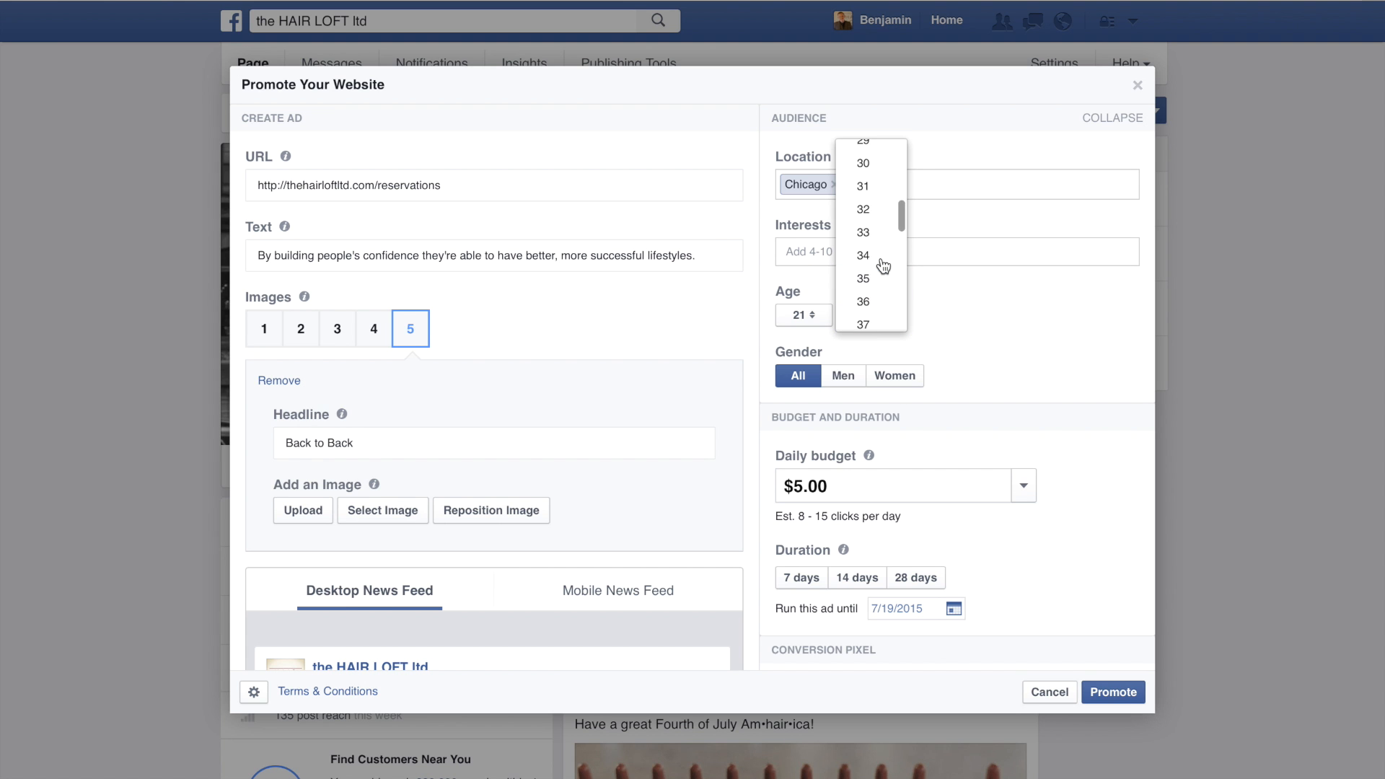
click(870, 206)
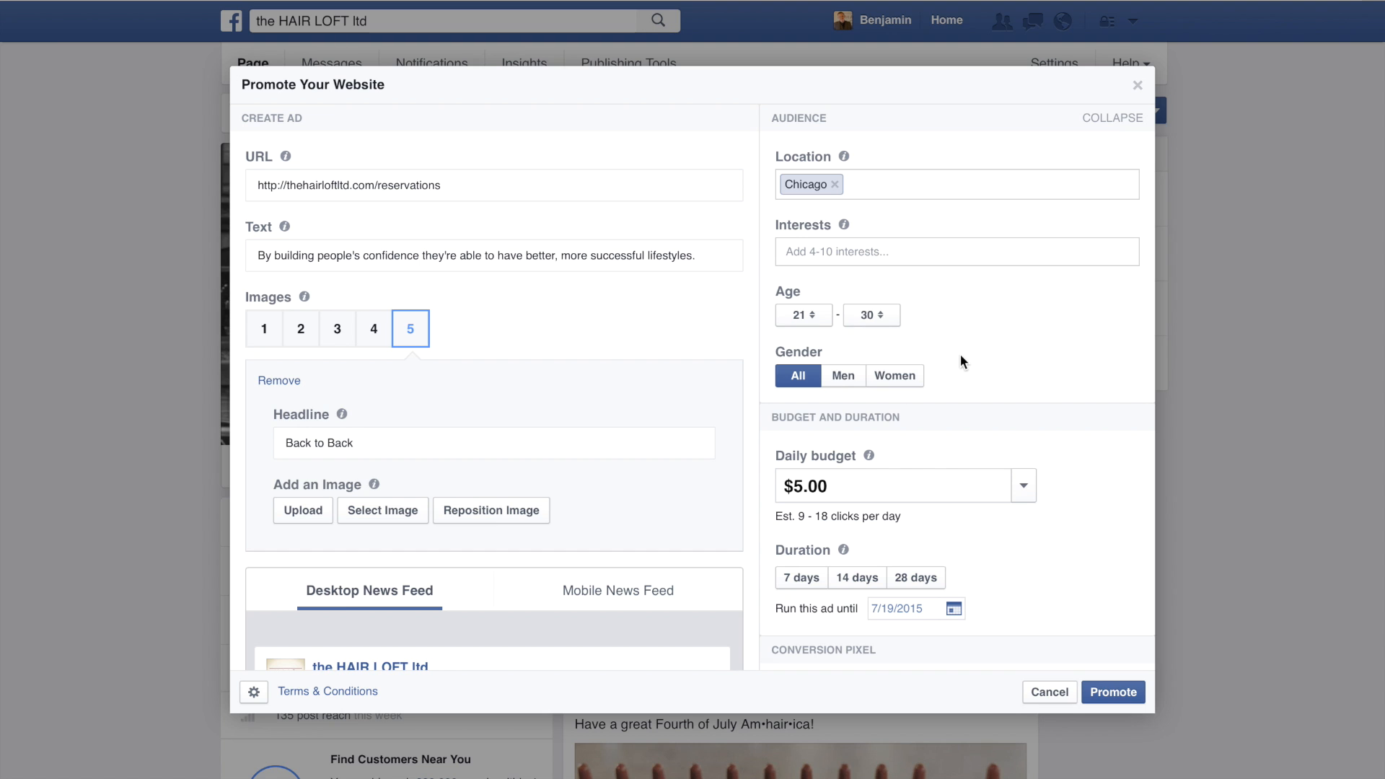
click(889, 382)
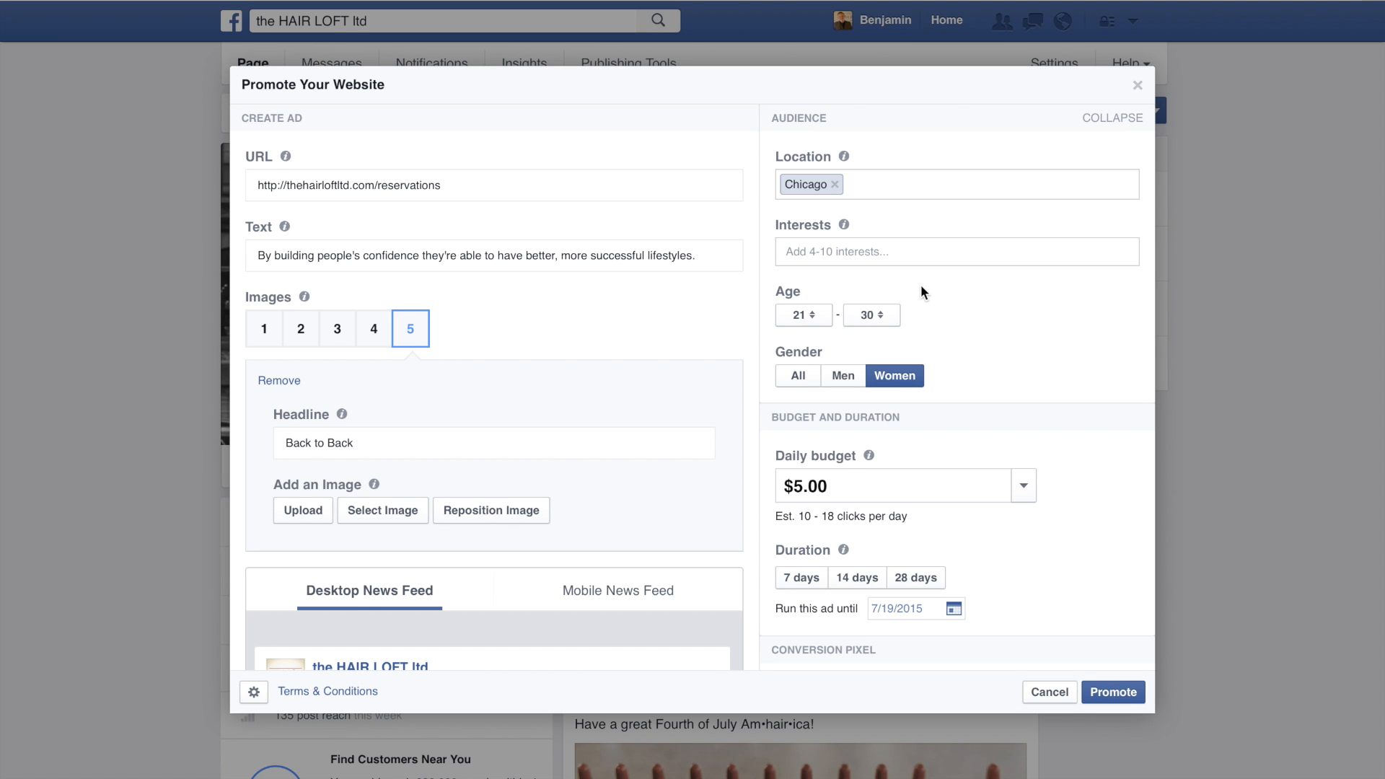
Step: Add "Shopping and fashion", "Design" and "Interior design" to the audience's interests
click(857, 259)
text(fashion)
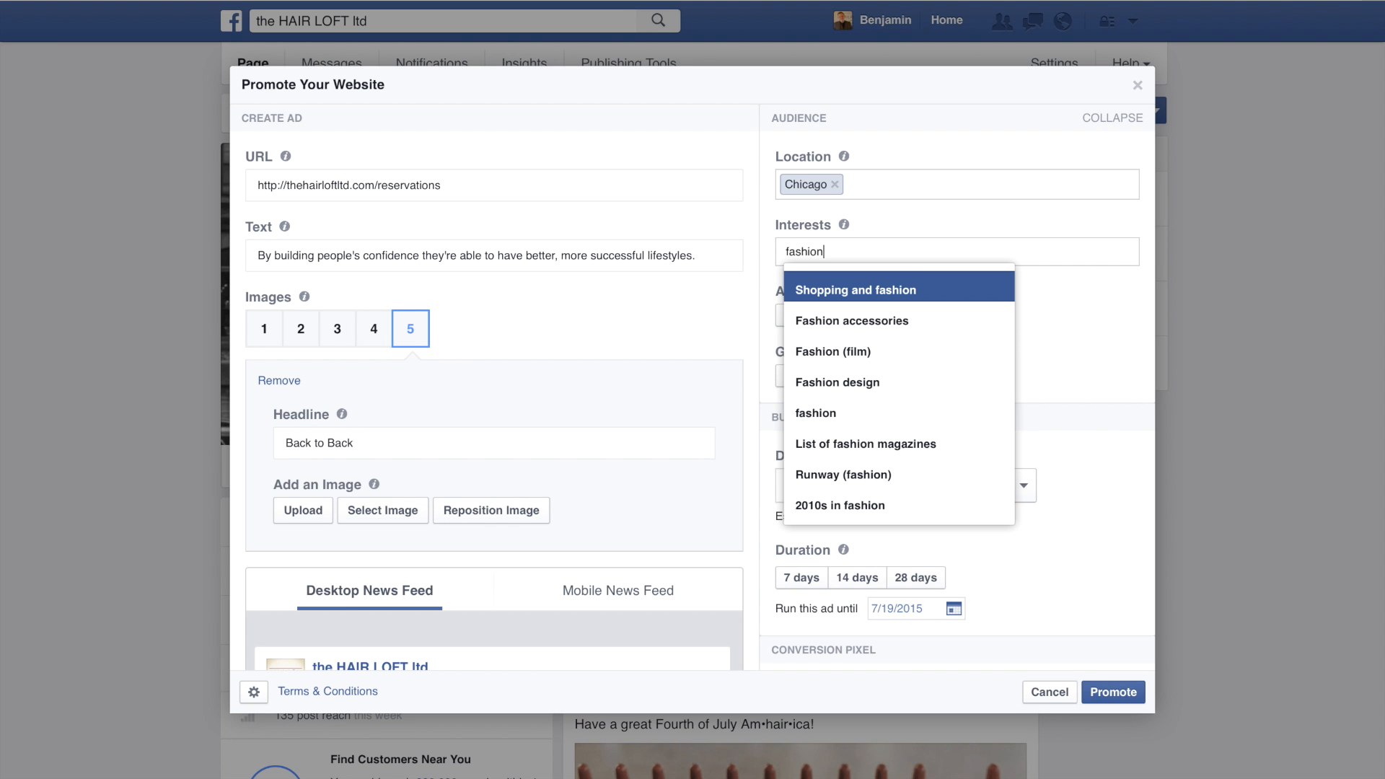
click(855, 290)
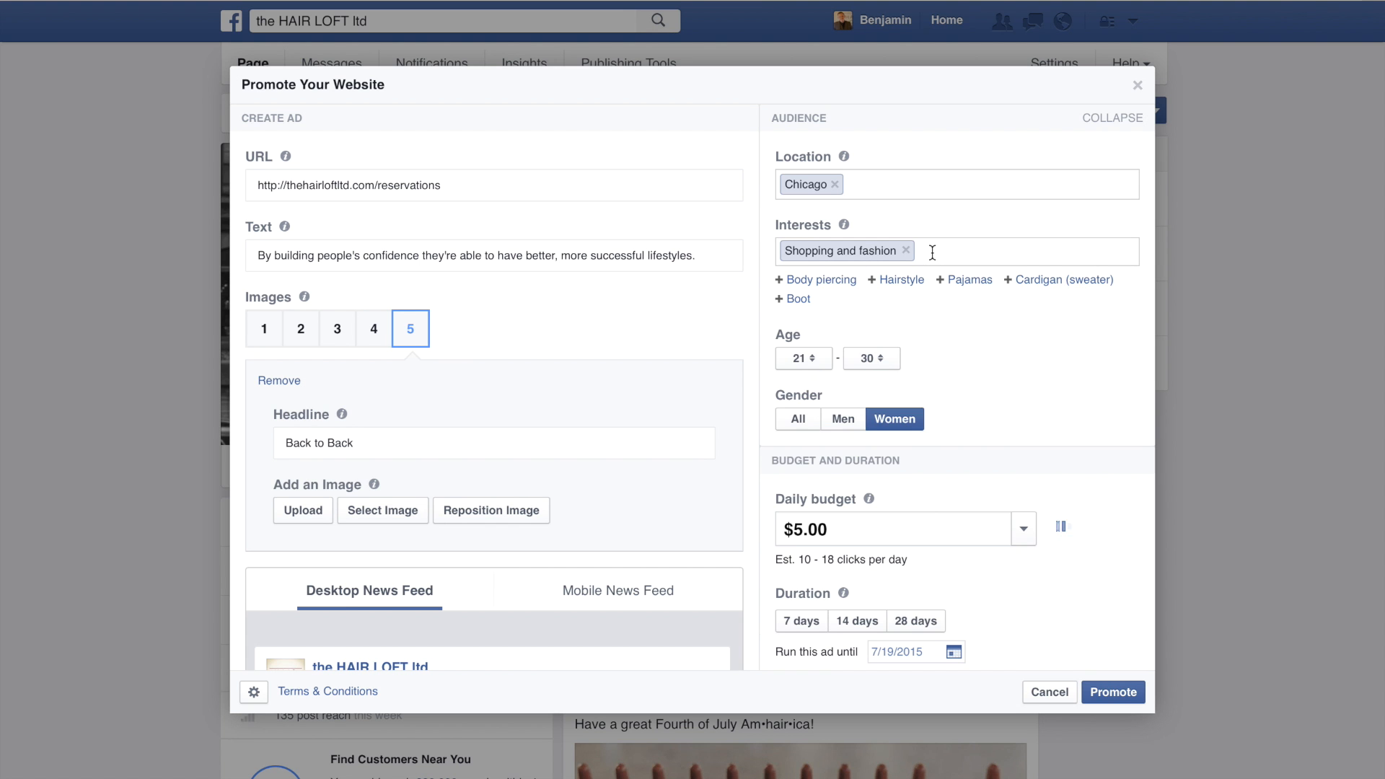
text(desi)
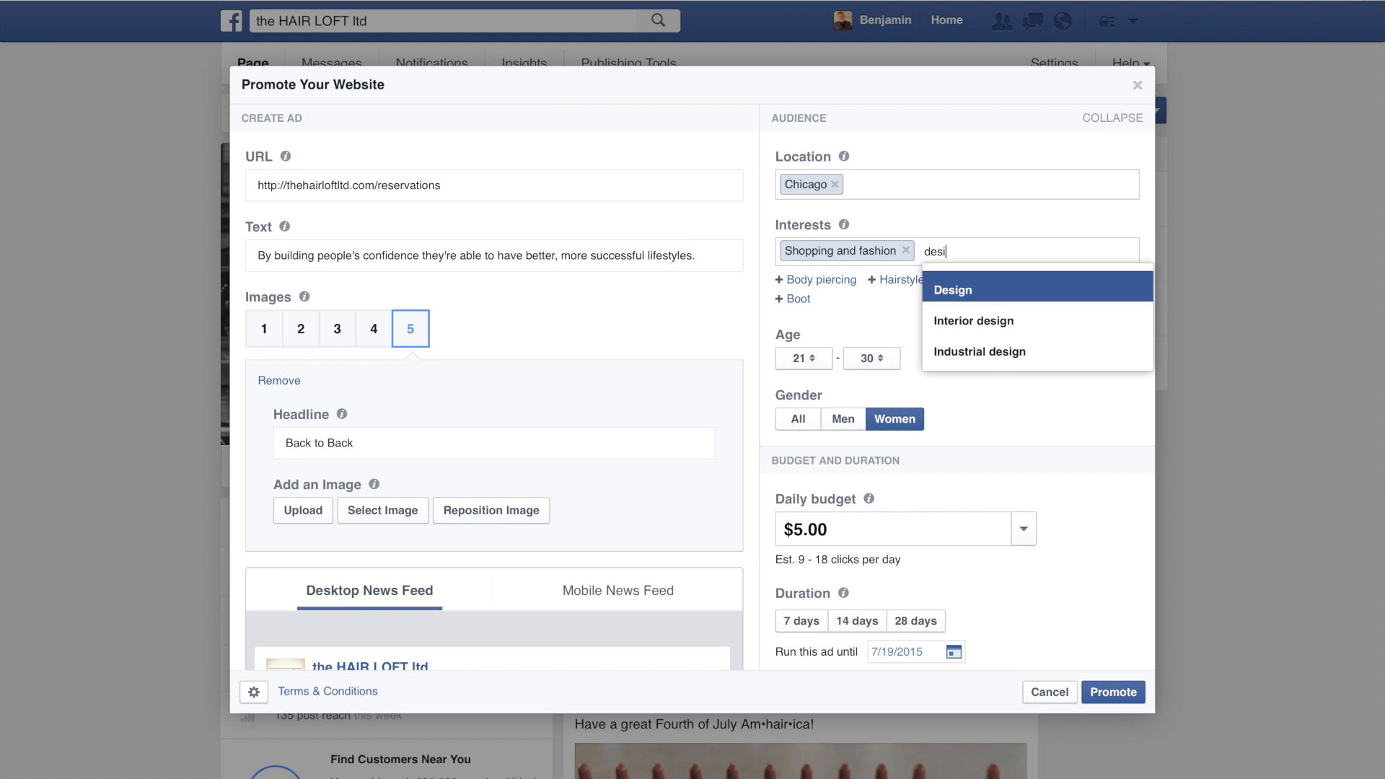
text(gn)
click(966, 288)
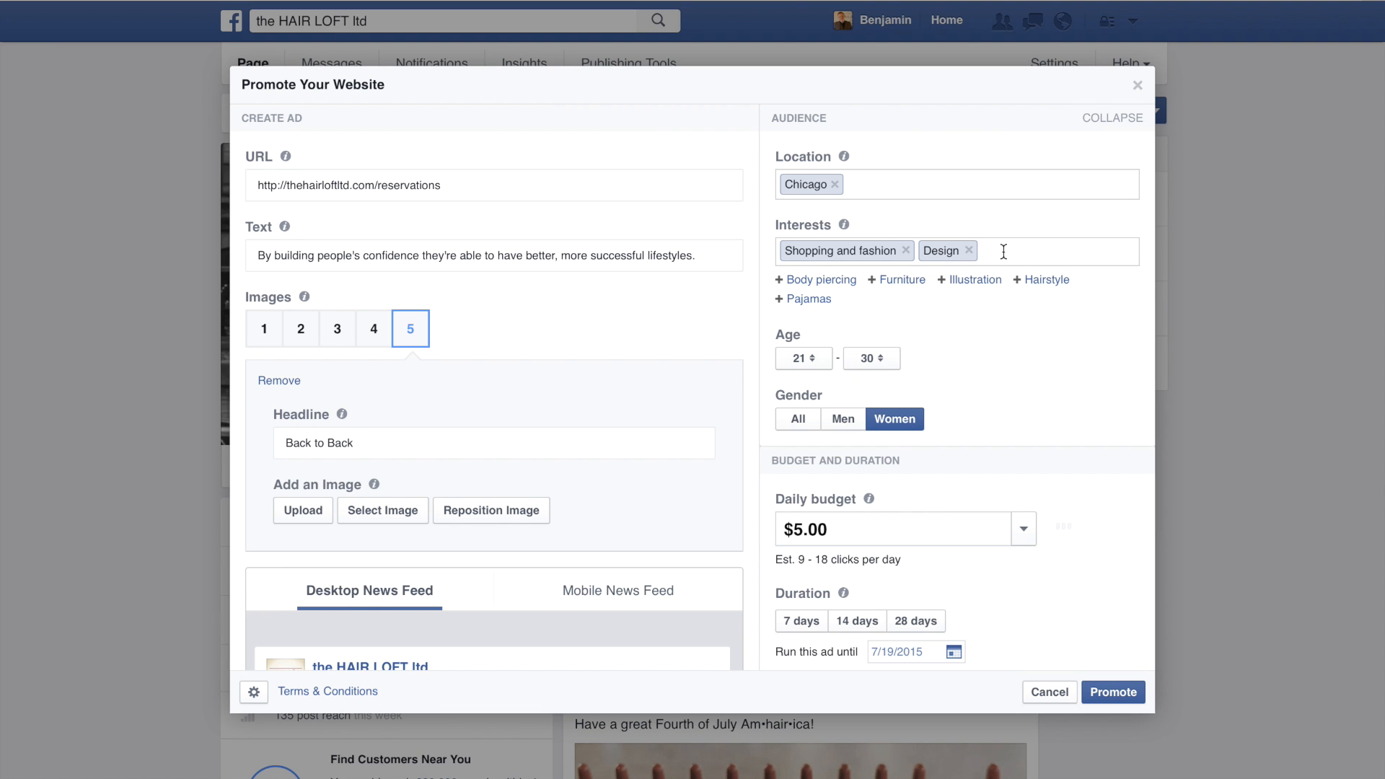
text(desig)
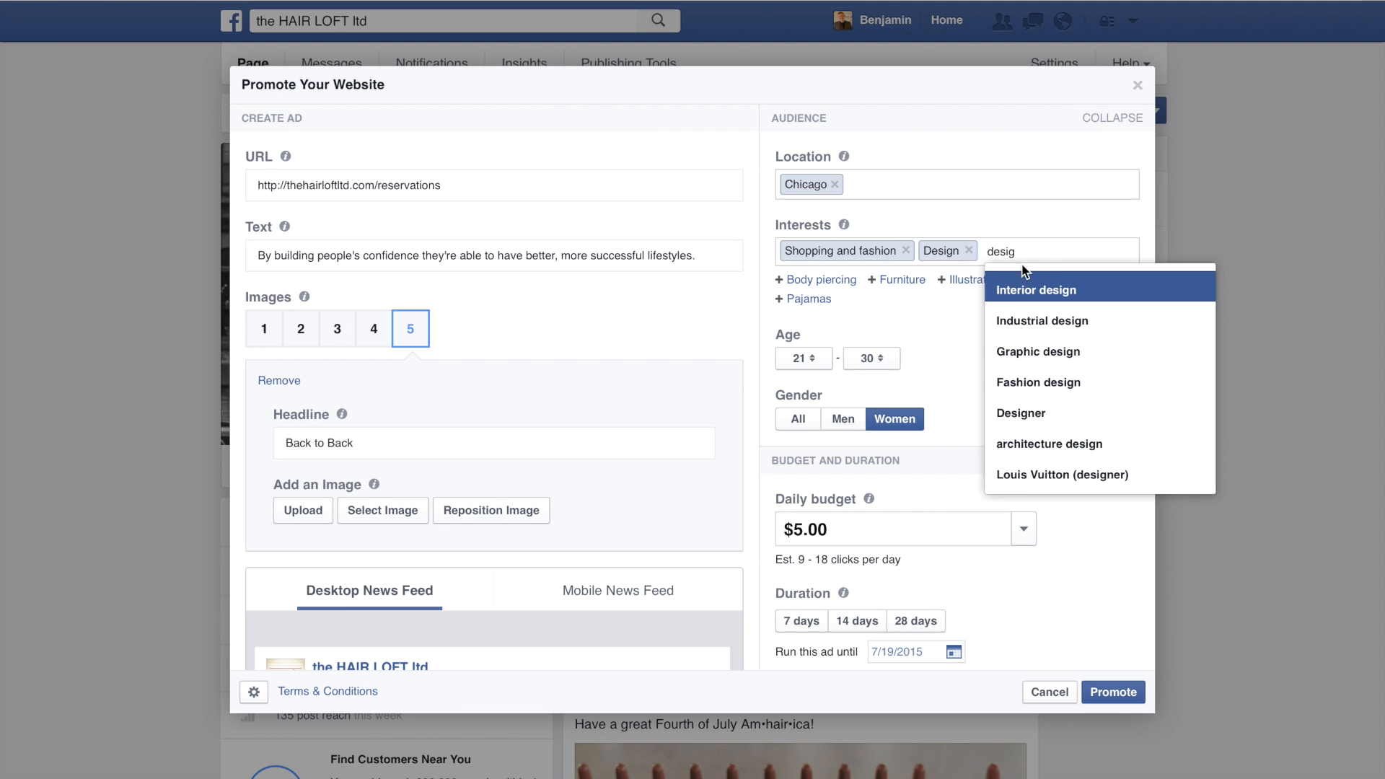
click(1025, 289)
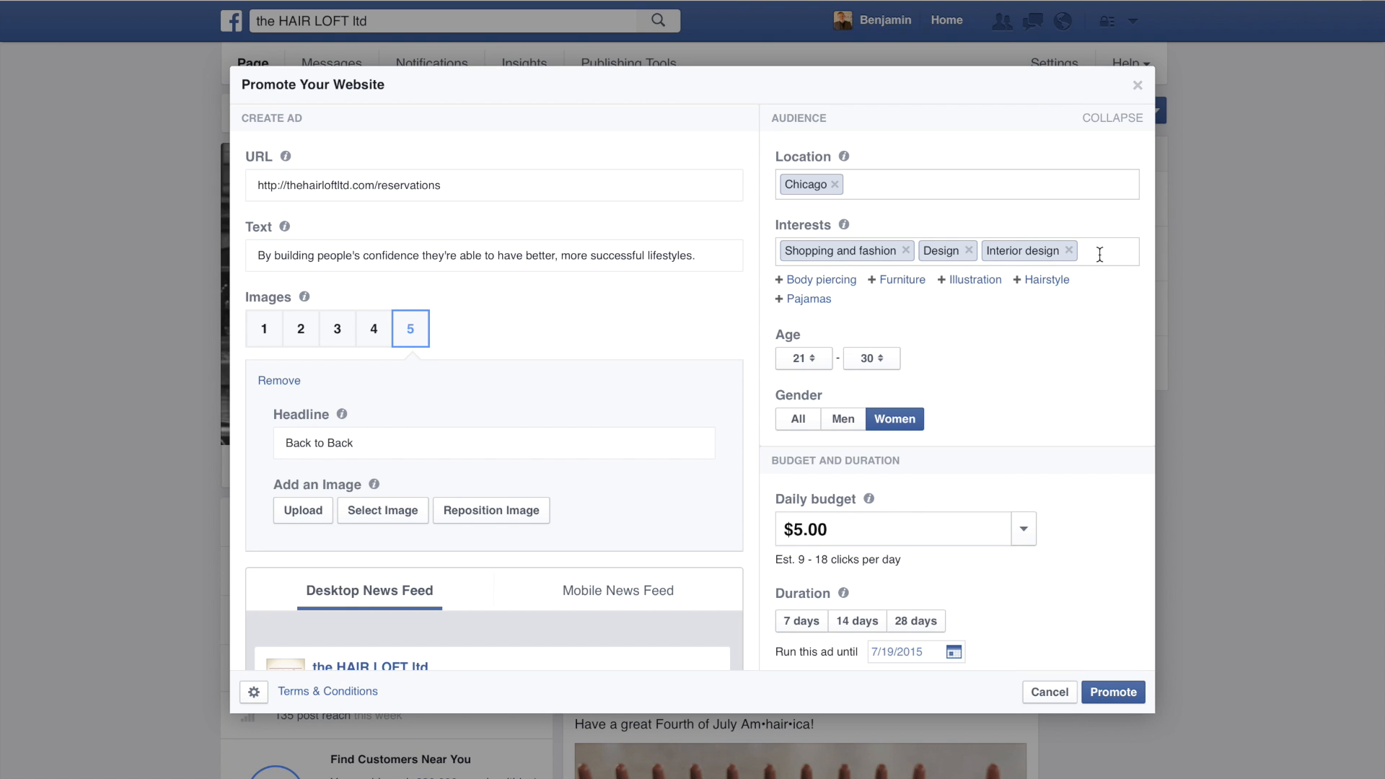
Step: Add "Travel", "dining out" and "lettuce entertain you restaurants" to the audience's interests
text(travel)
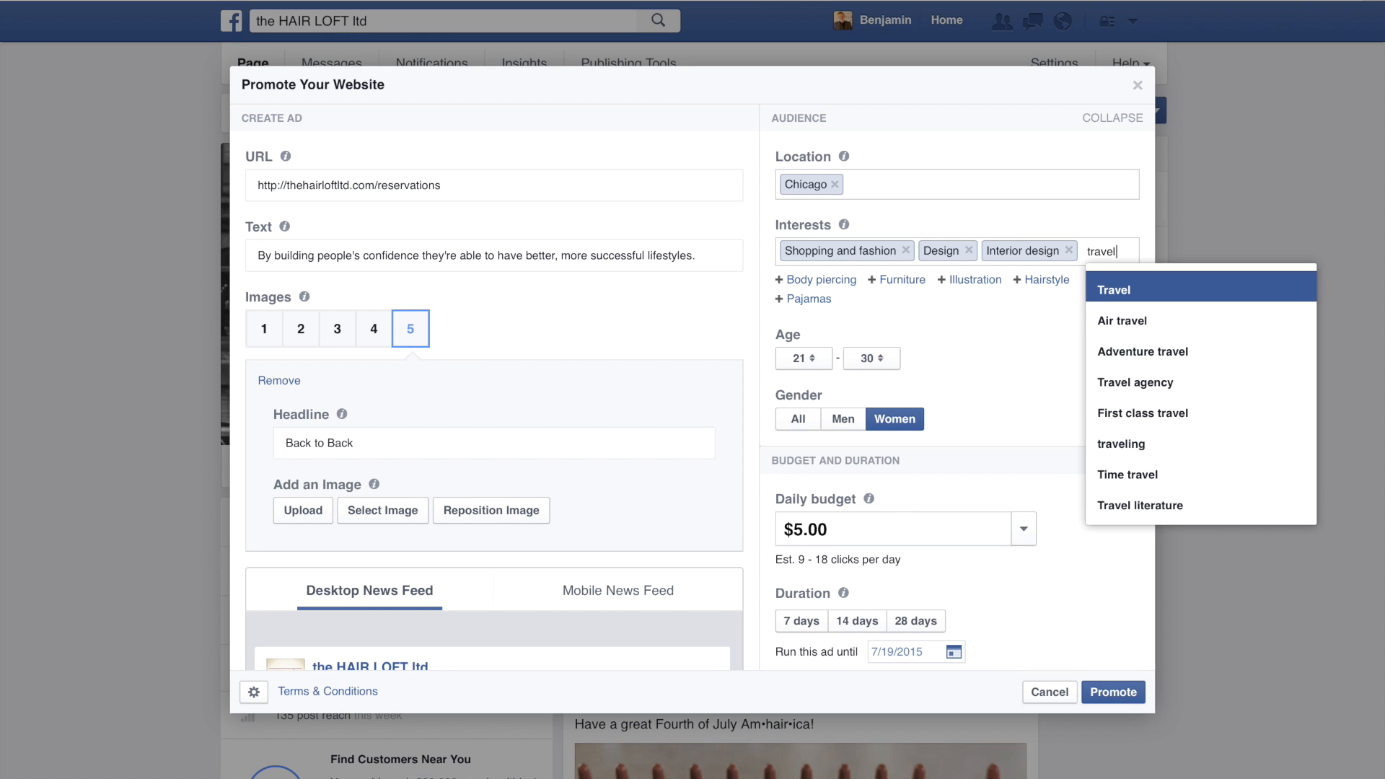
click(1132, 289)
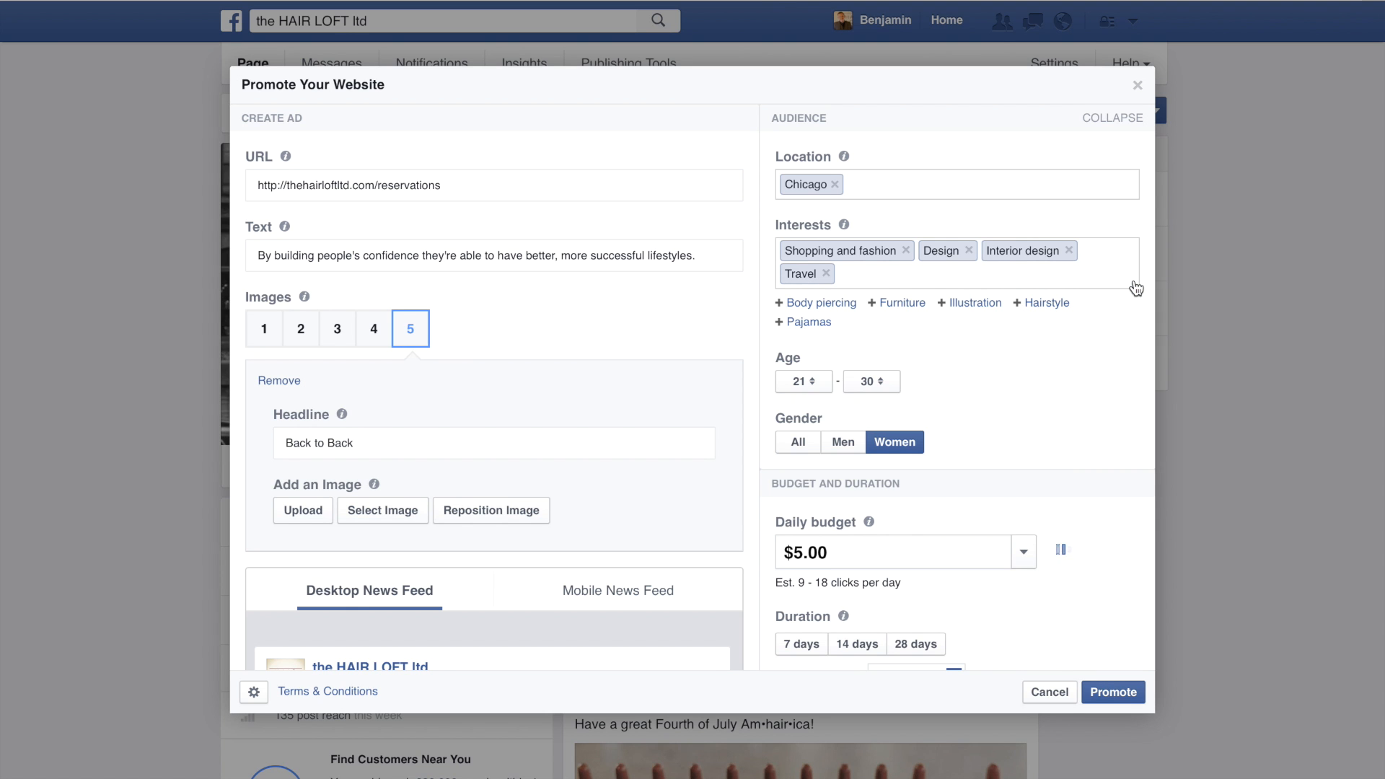
text(dining)
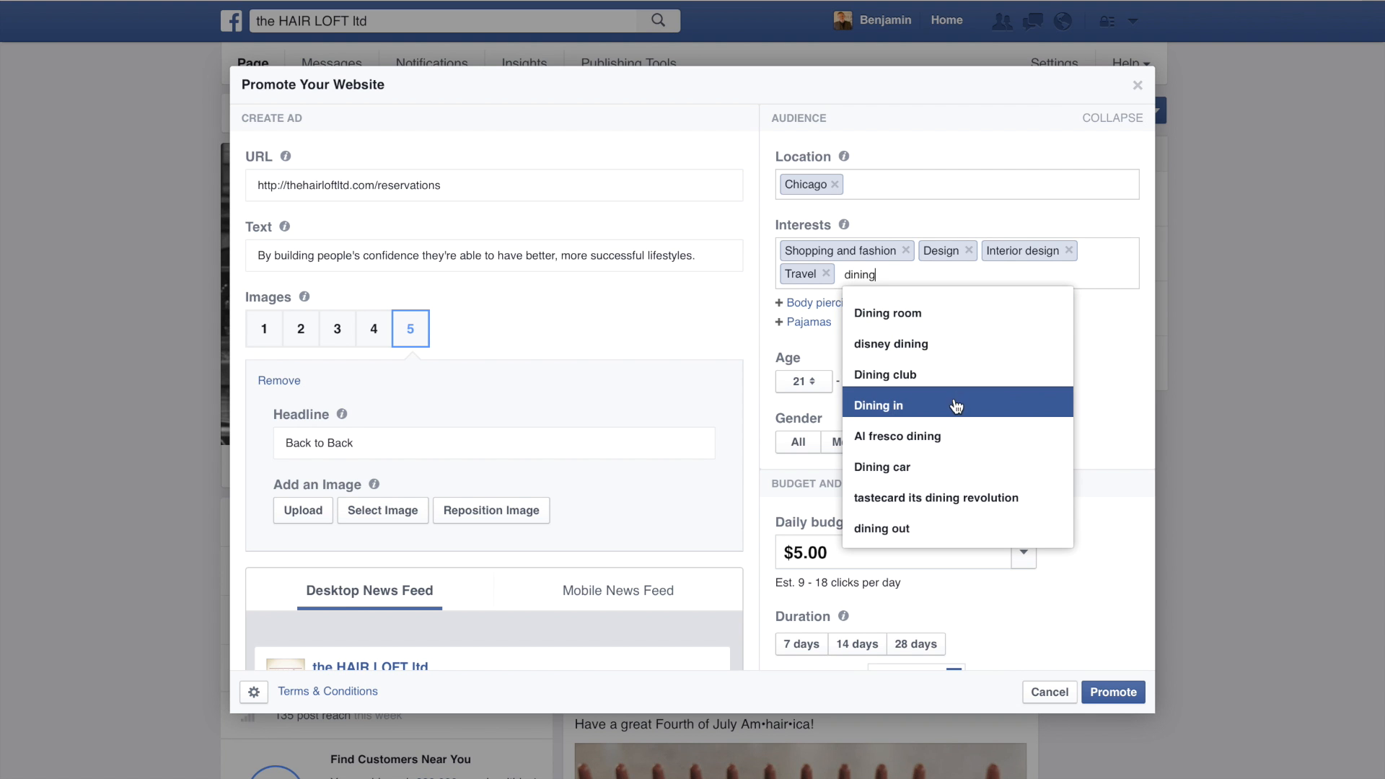
click(922, 528)
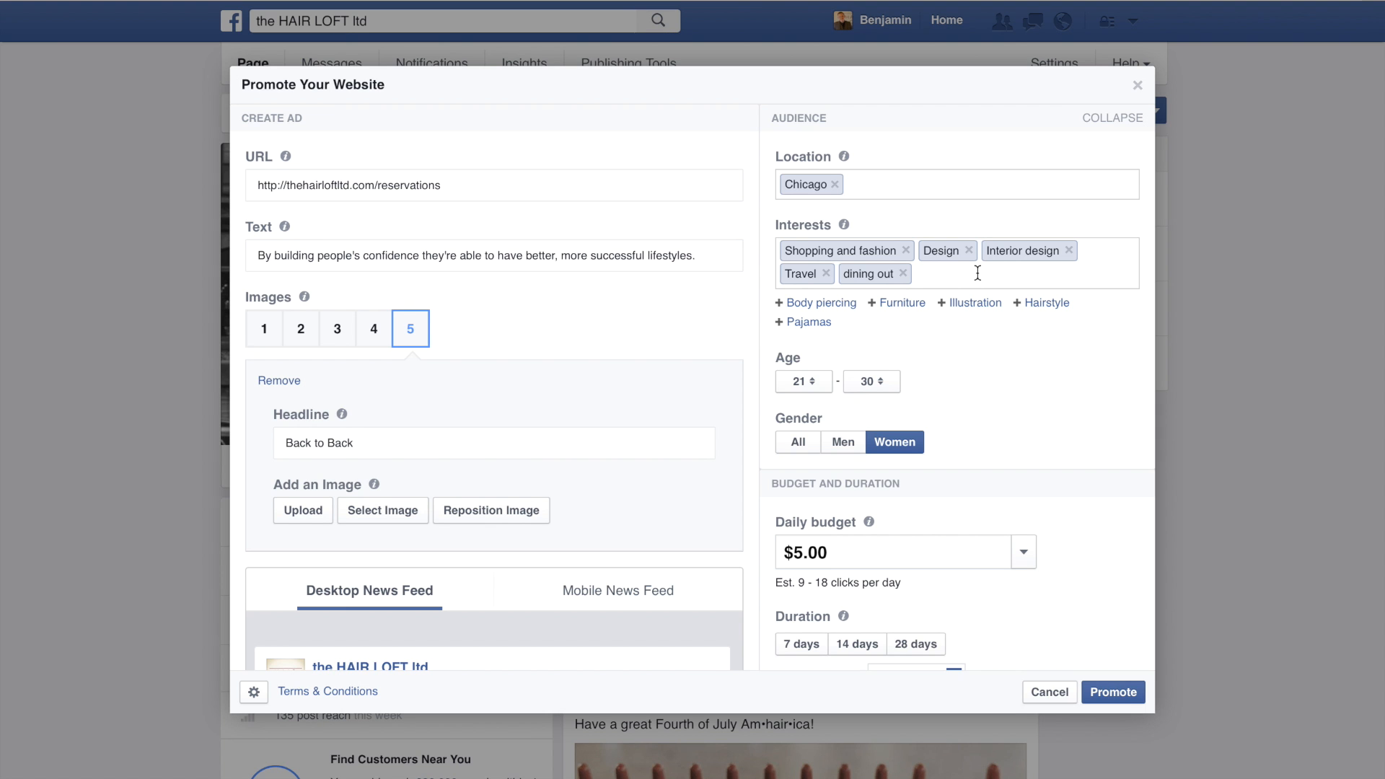
text(lett)
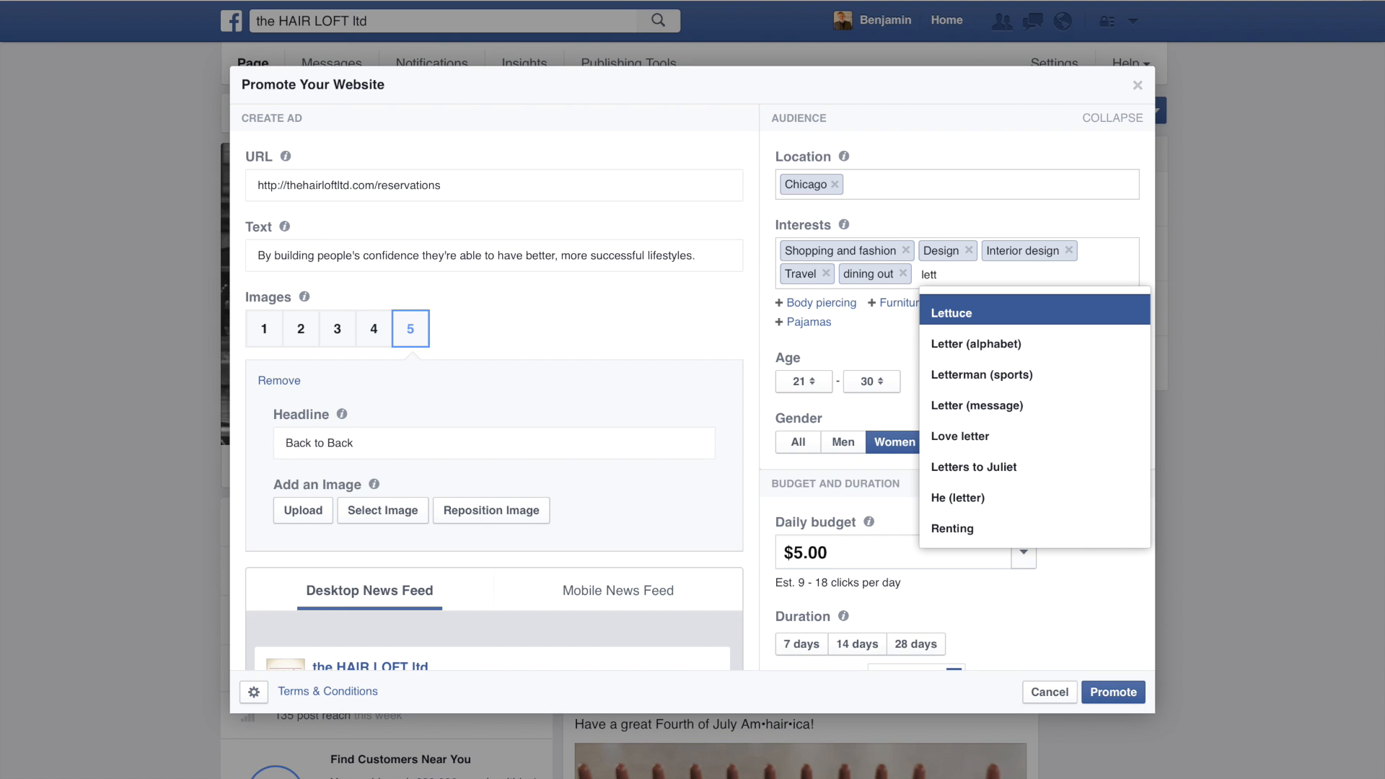
text(uce)
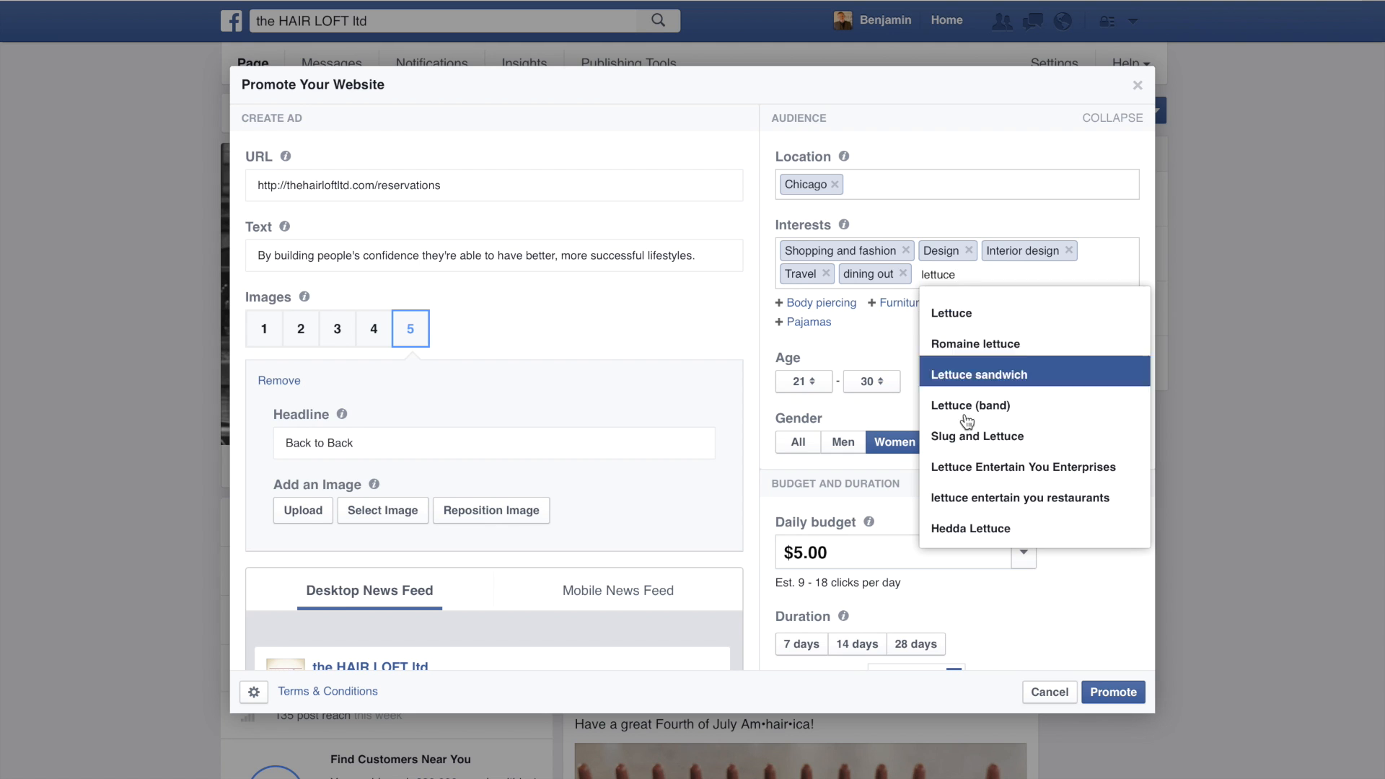
click(972, 507)
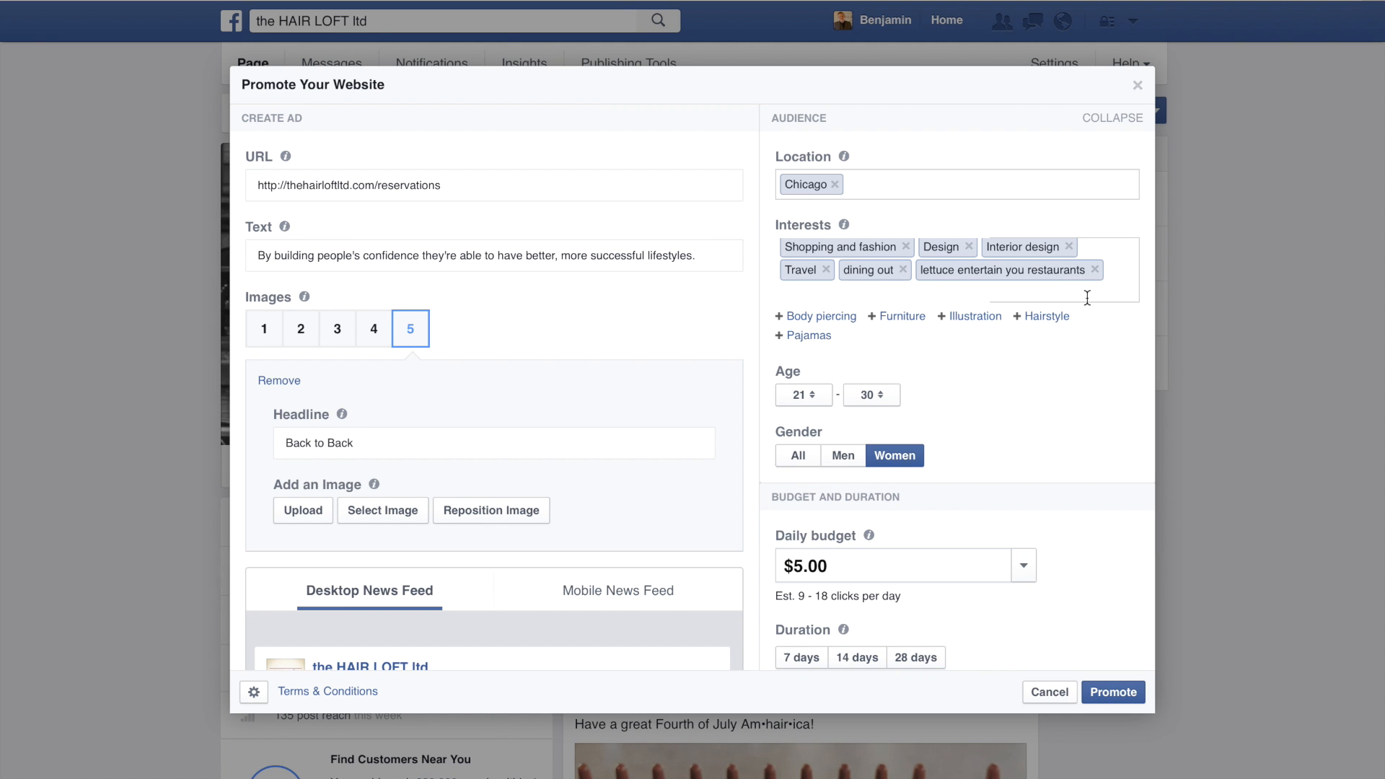
Step: Add "working out" and "CrossFit" to the audience's interests
text(working)
click(934, 425)
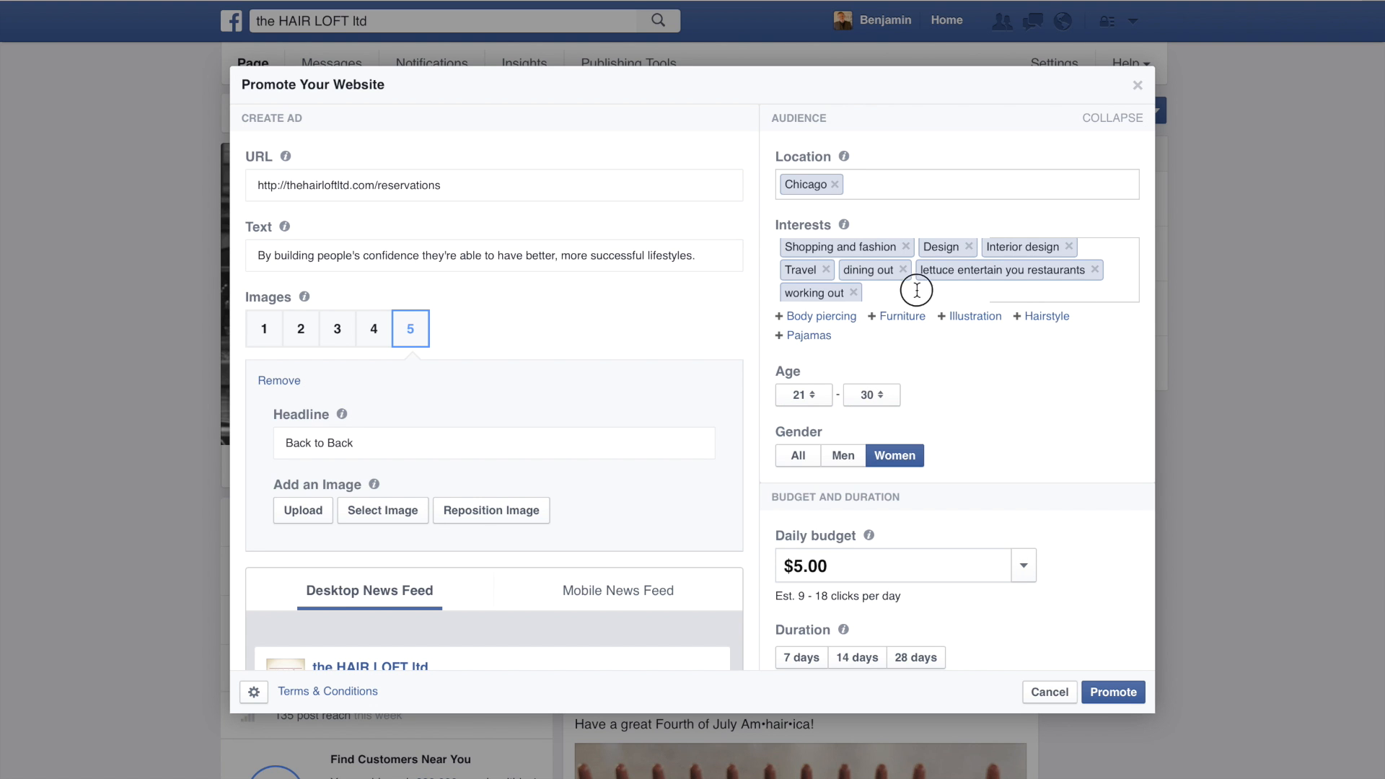
text(cross)
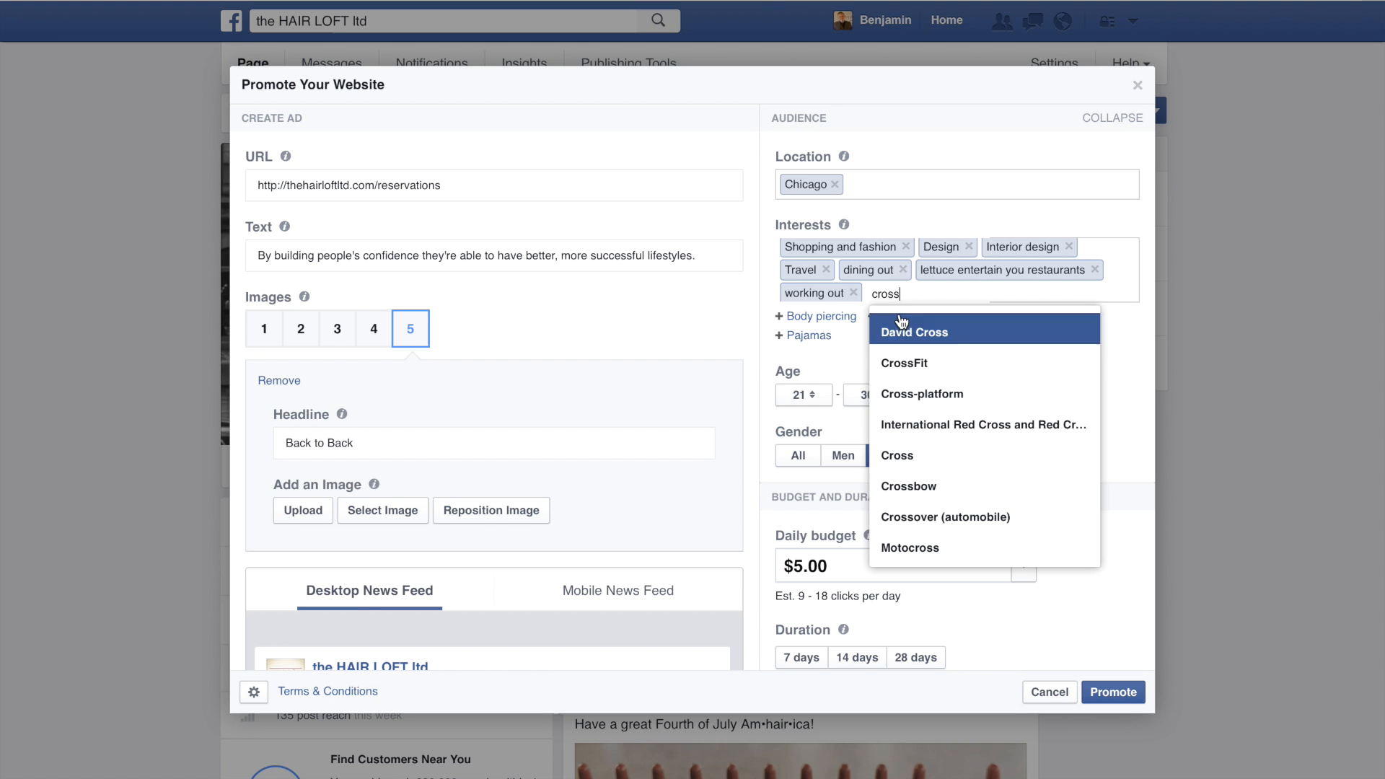
click(898, 366)
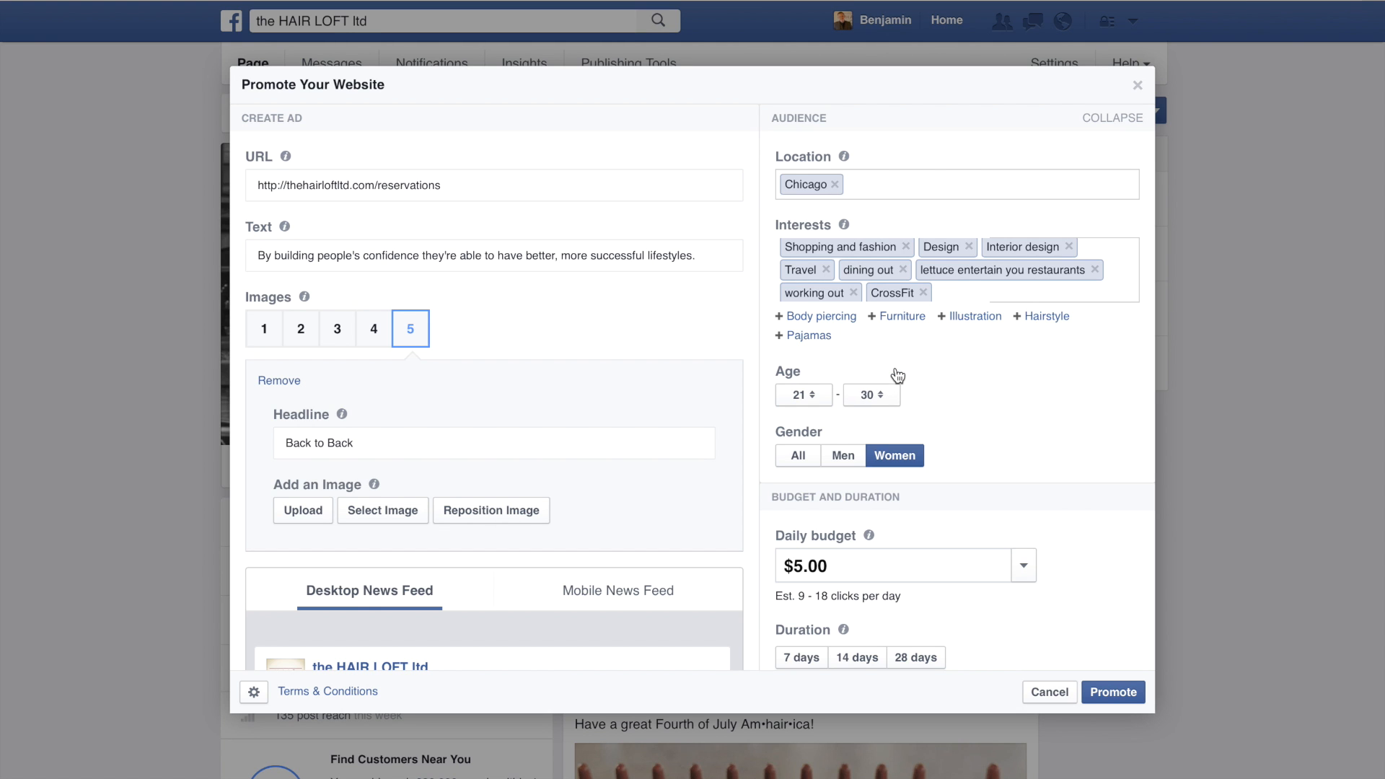
Step: Look over the daily budget choices and the calendar for the ad's end date
scroll(992, 458, down, 2)
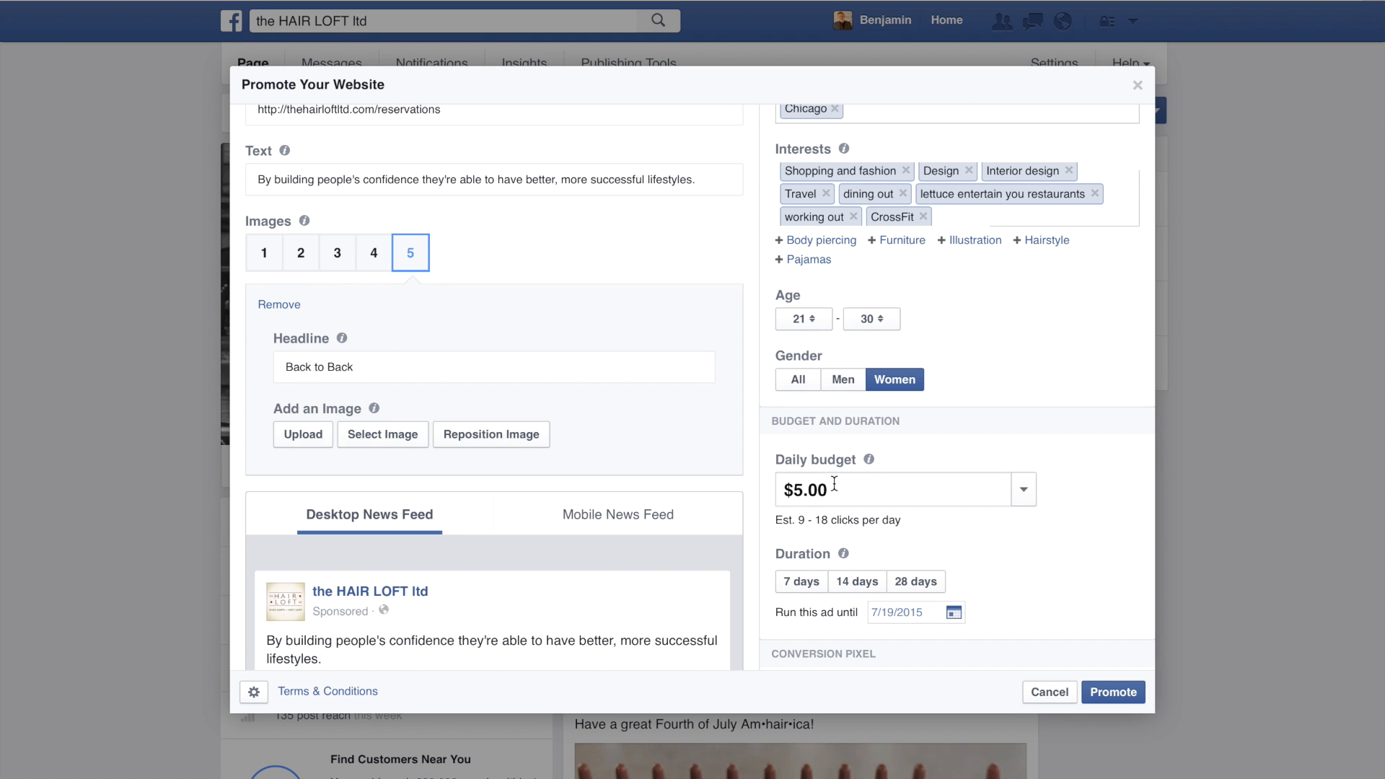
click(1025, 489)
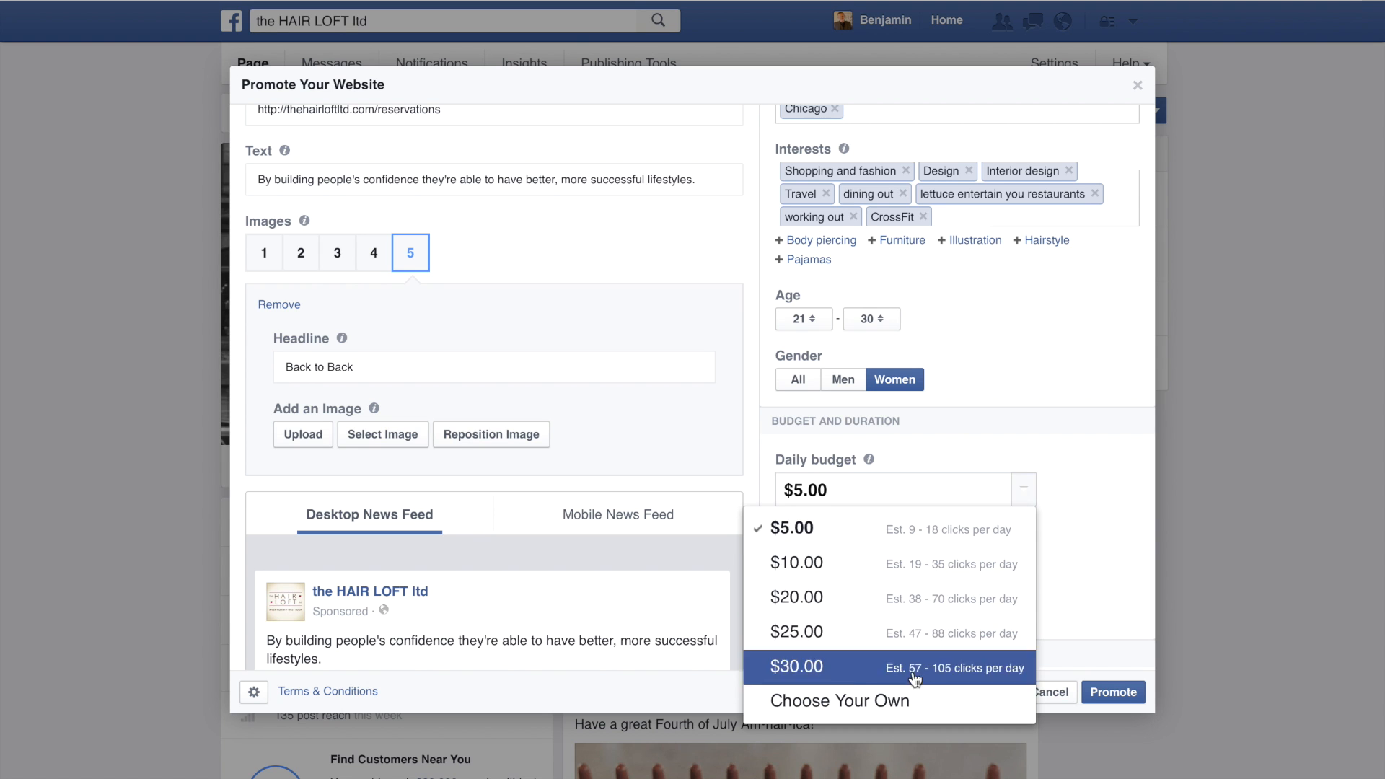
click(1082, 549)
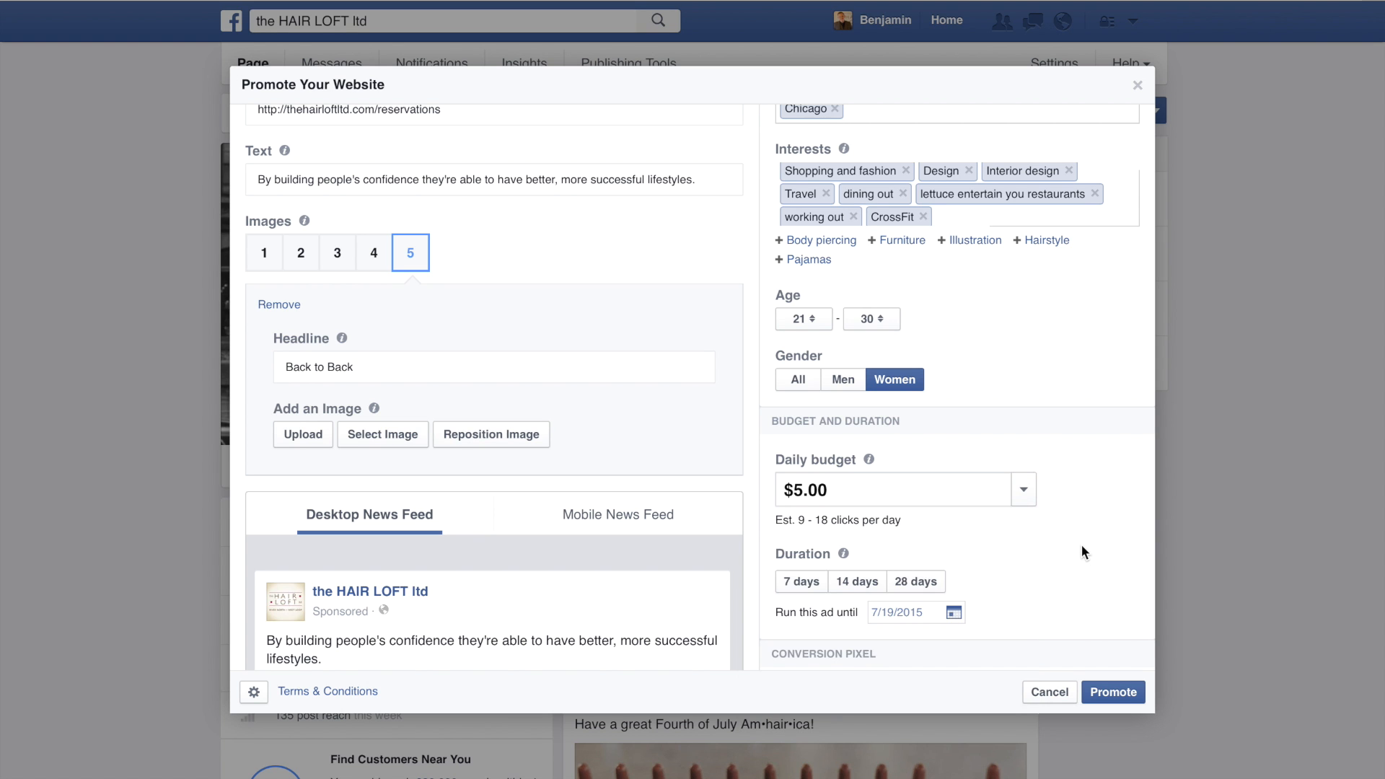
scroll(1082, 548, down, 1)
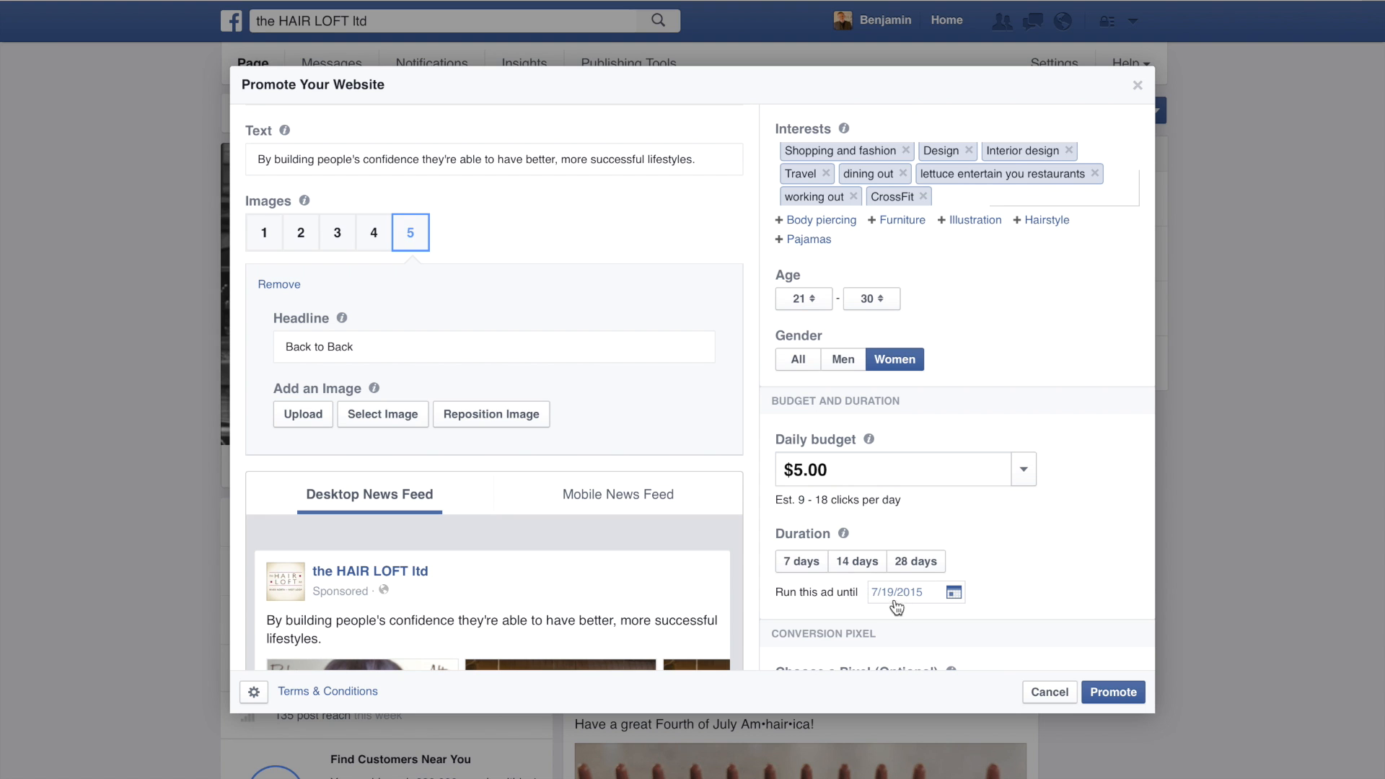
click(954, 593)
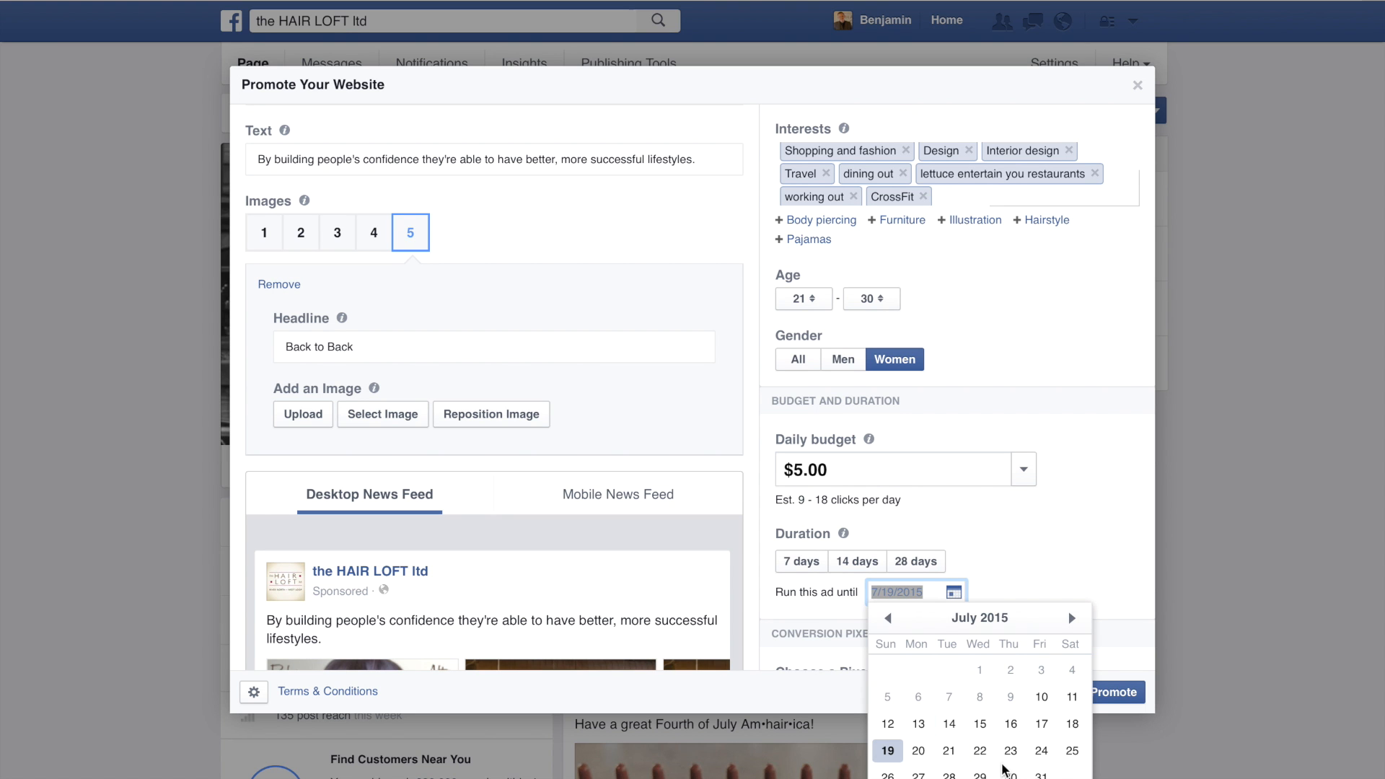
click(1038, 546)
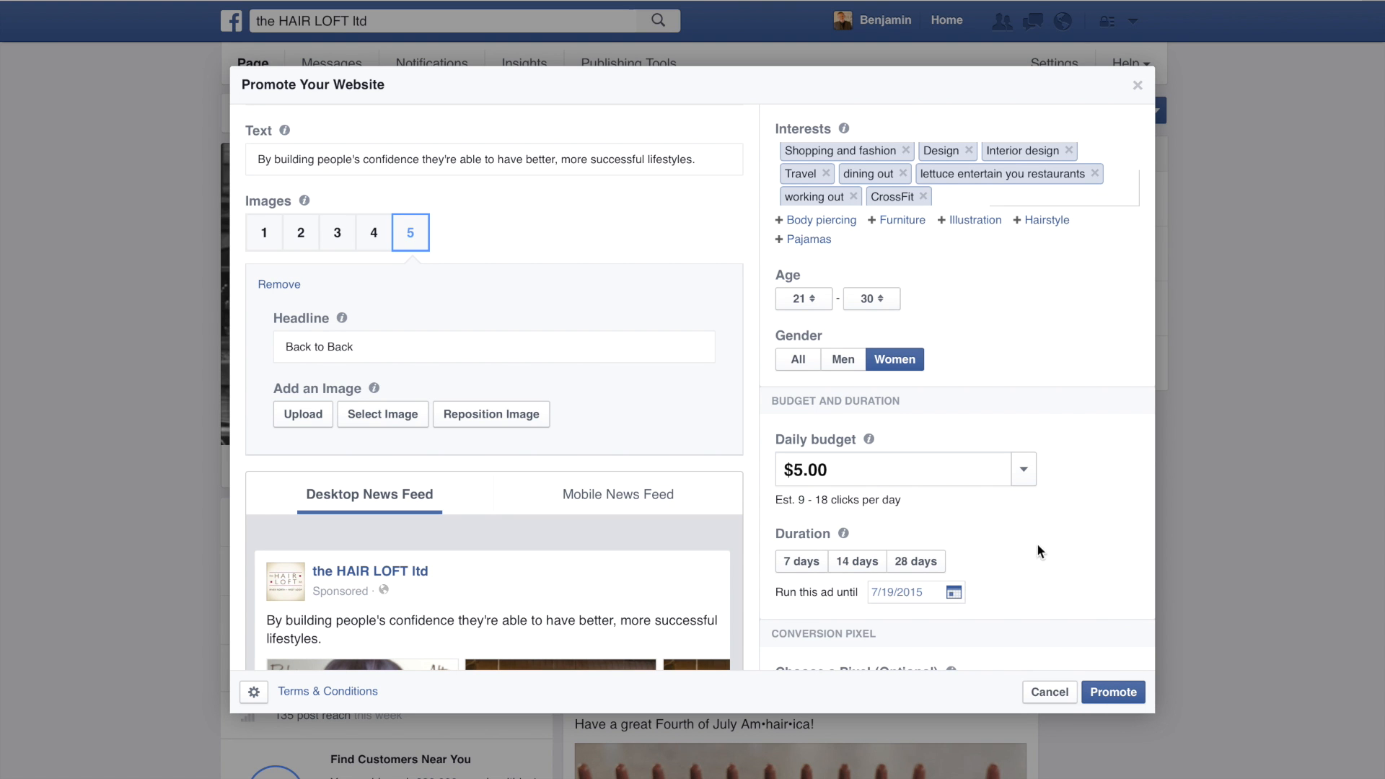
Step: Set the ad's duration to 7 days
click(802, 561)
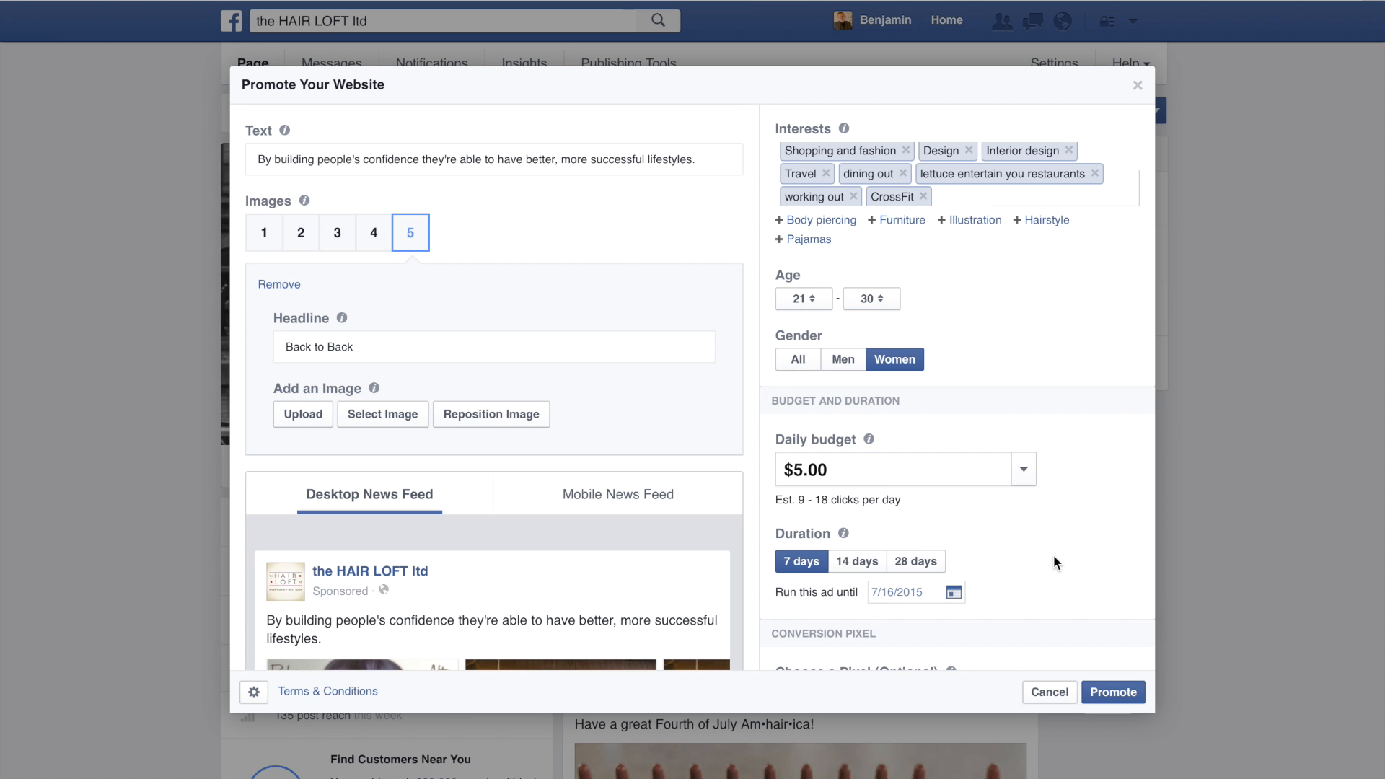
scroll(1054, 556, up, 1)
scroll(1053, 557, up, 3)
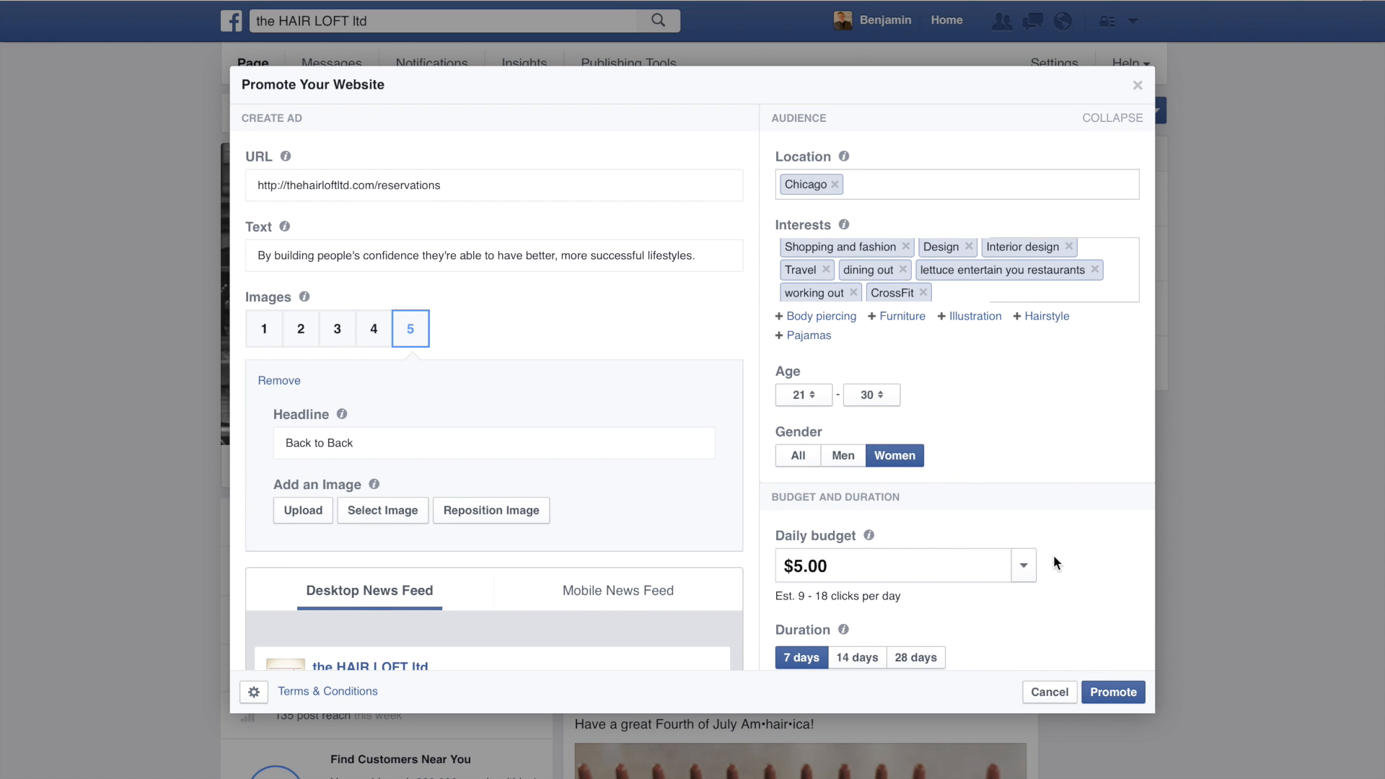
scroll(1053, 557, down, 5)
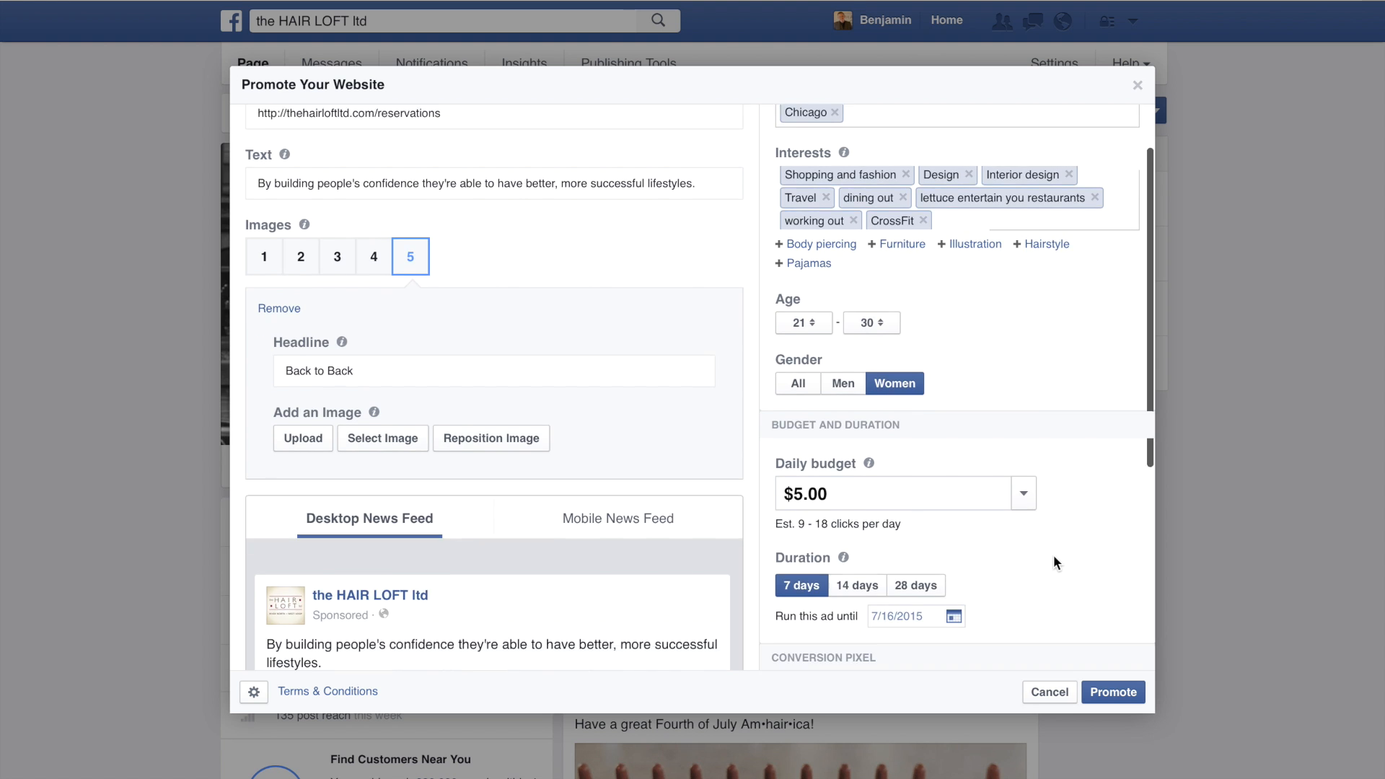
scroll(1054, 562, down, 1)
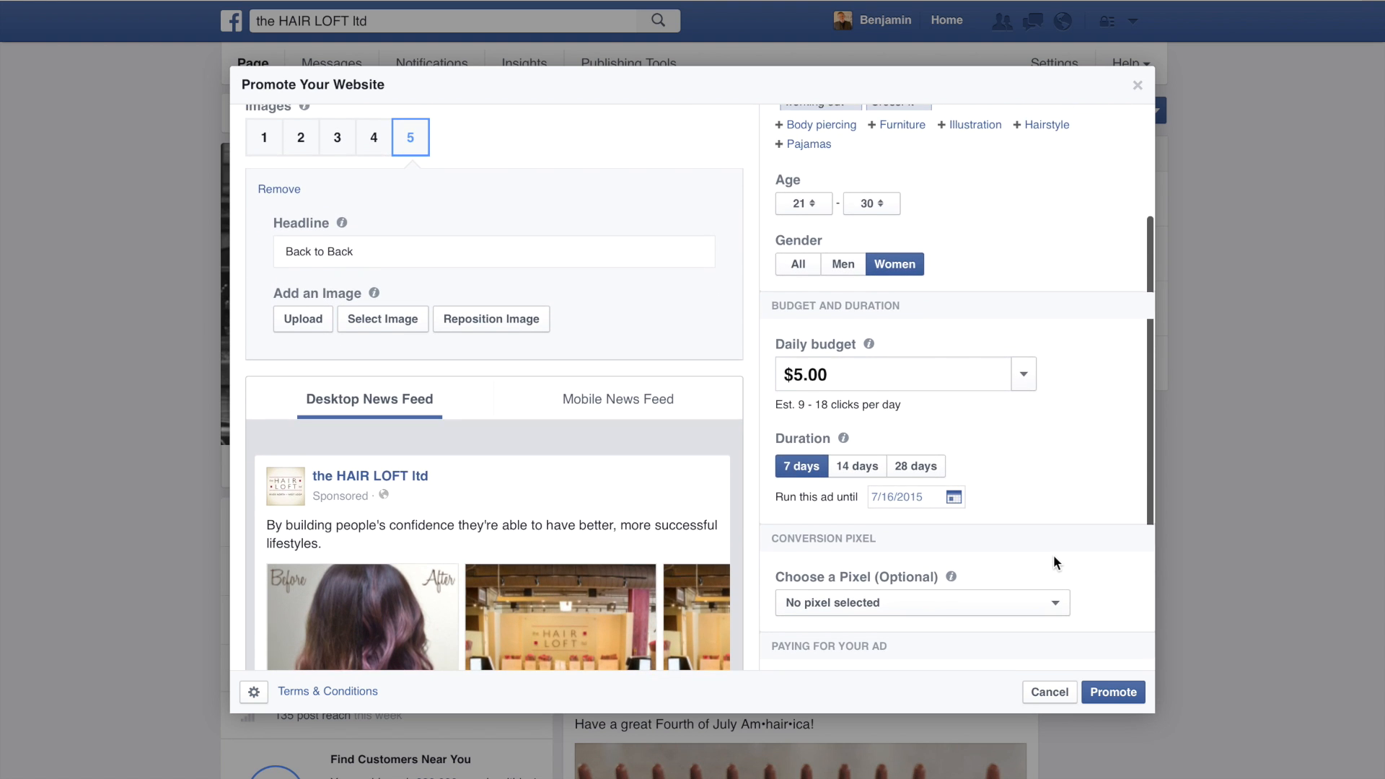